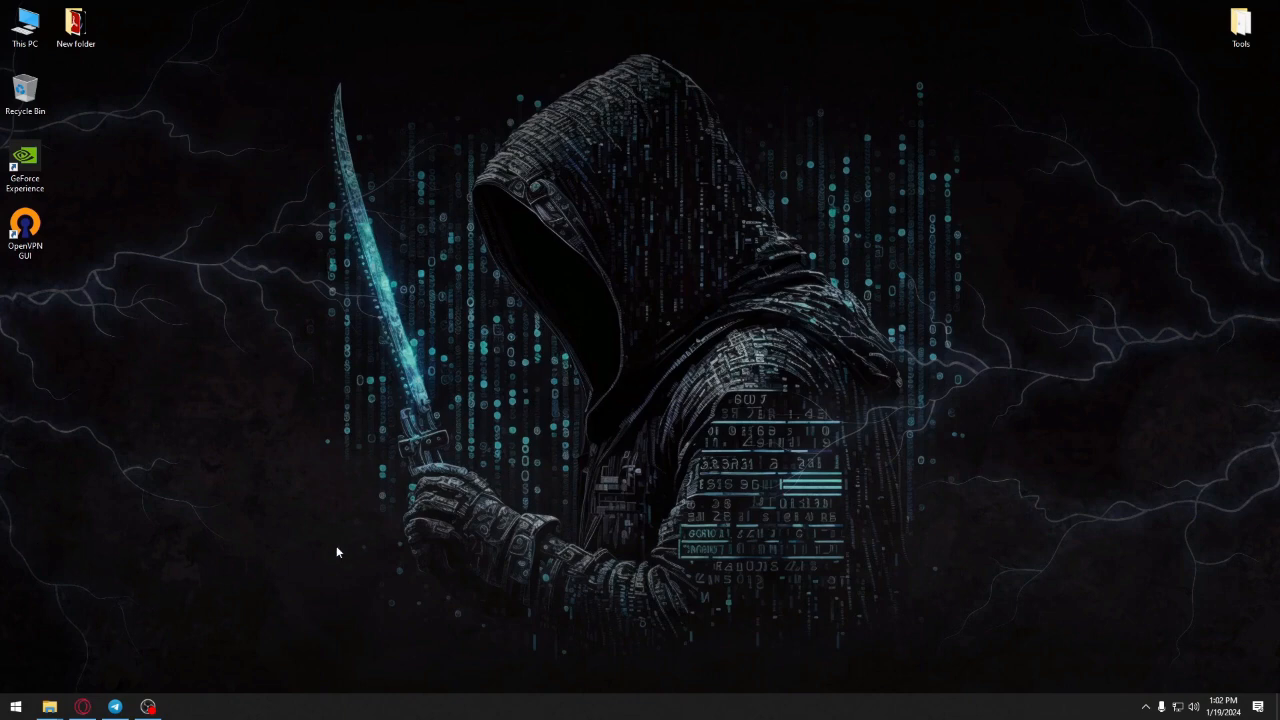
Launch Opera GX, search the web for portmap.io and open the Portmap.io site from the results
left_click(82, 706)
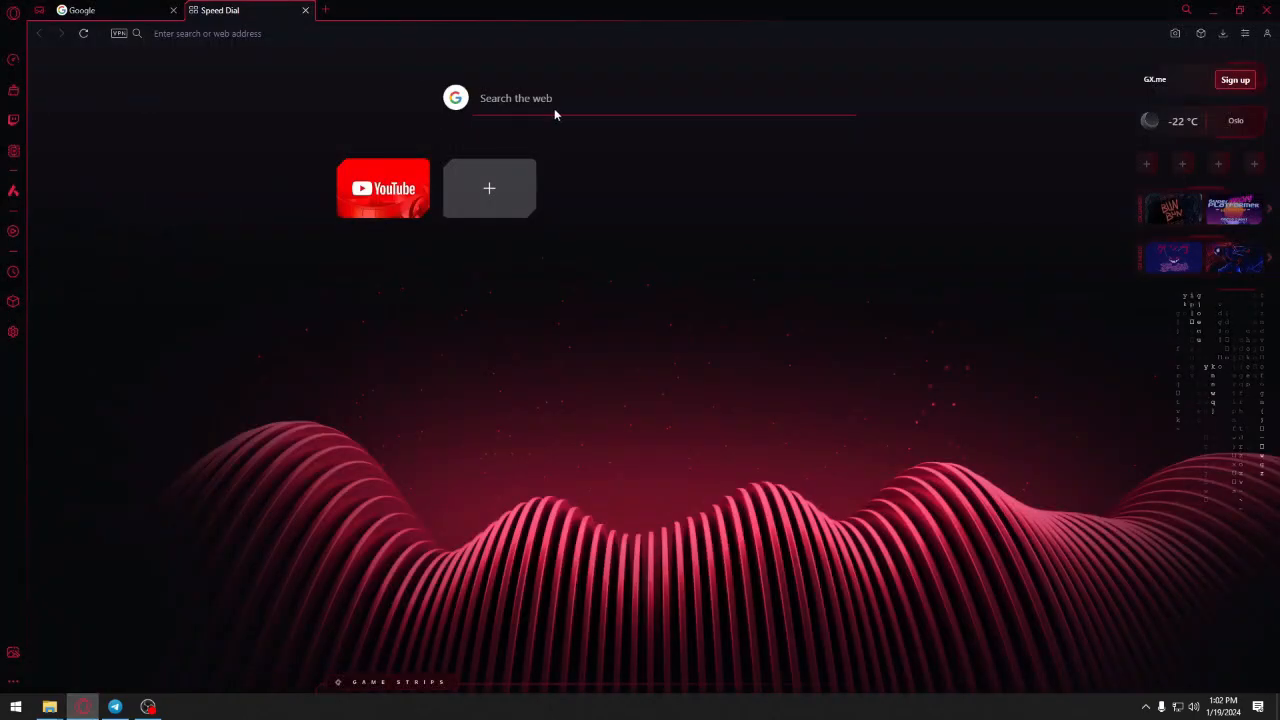
left_click(548, 97)
type("port")
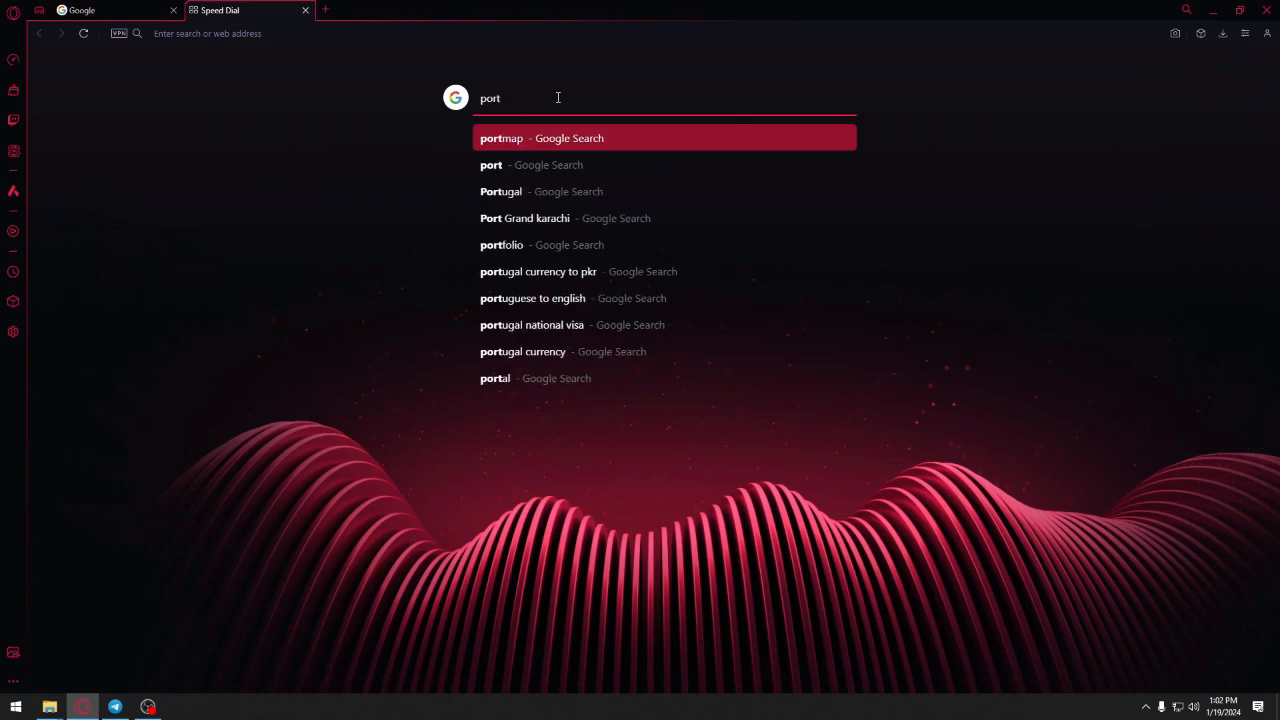
type("map.")
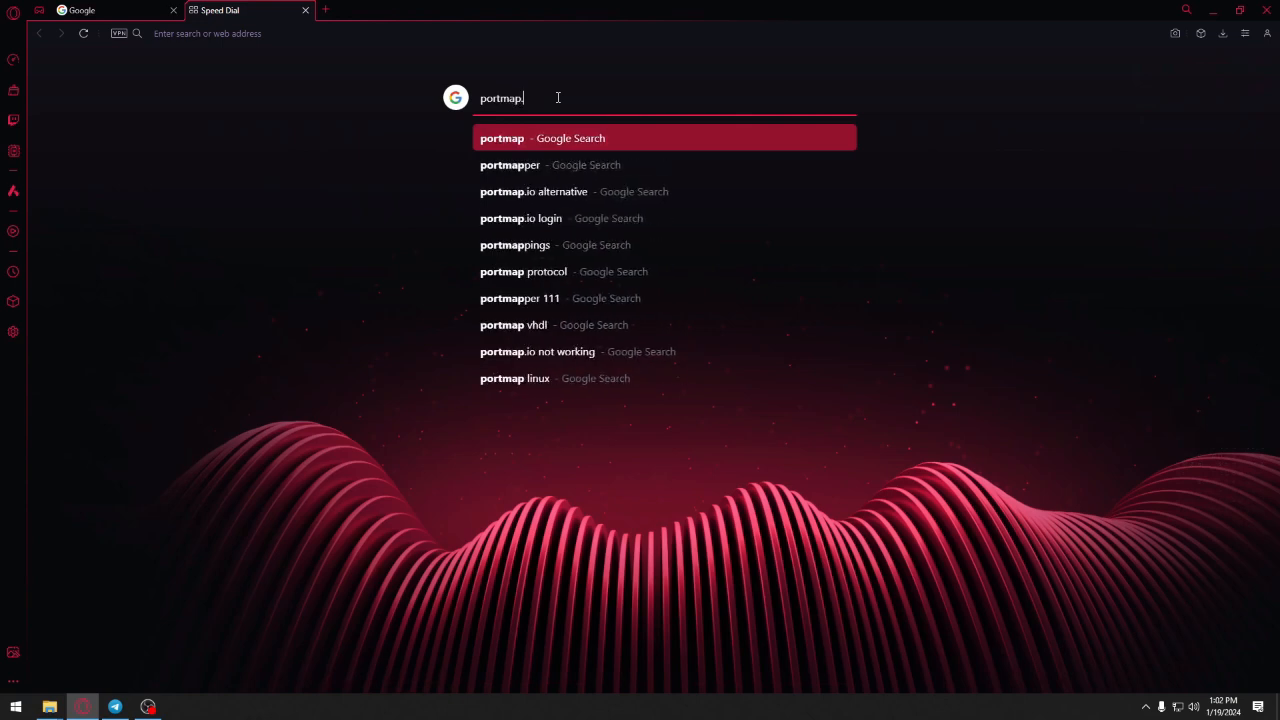
type("io")
key("Return")
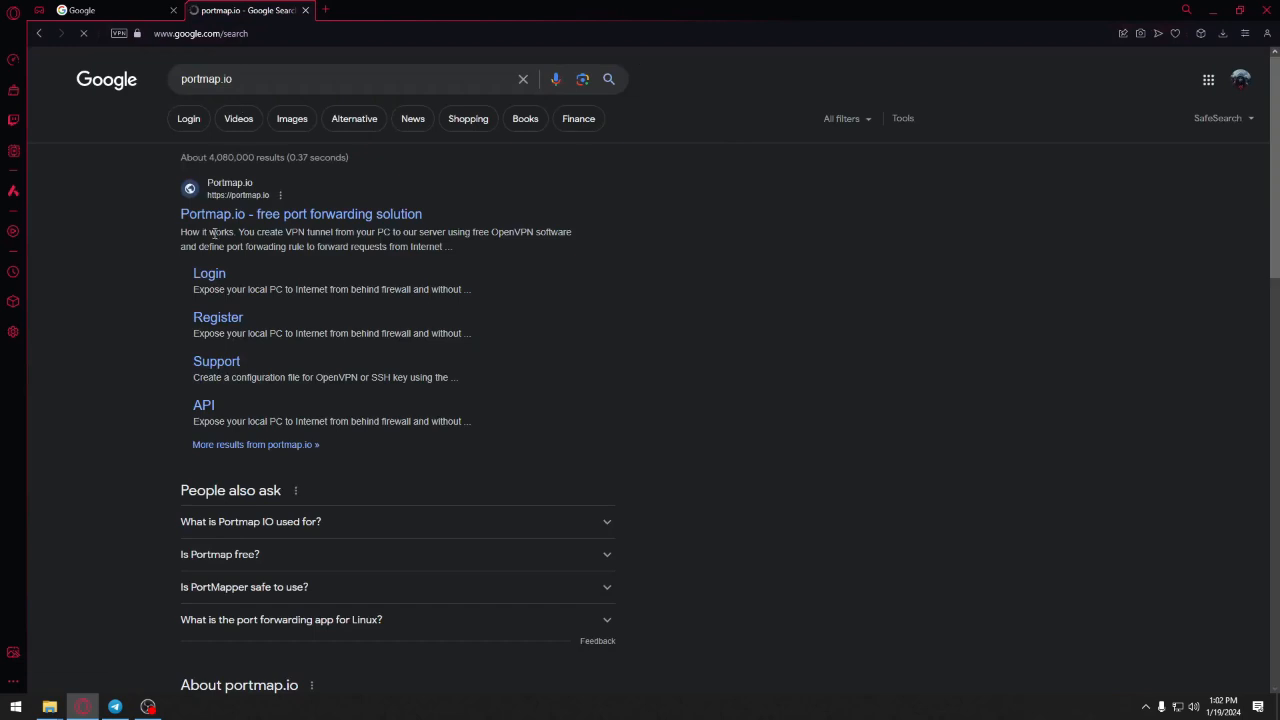
left_click(215, 214)
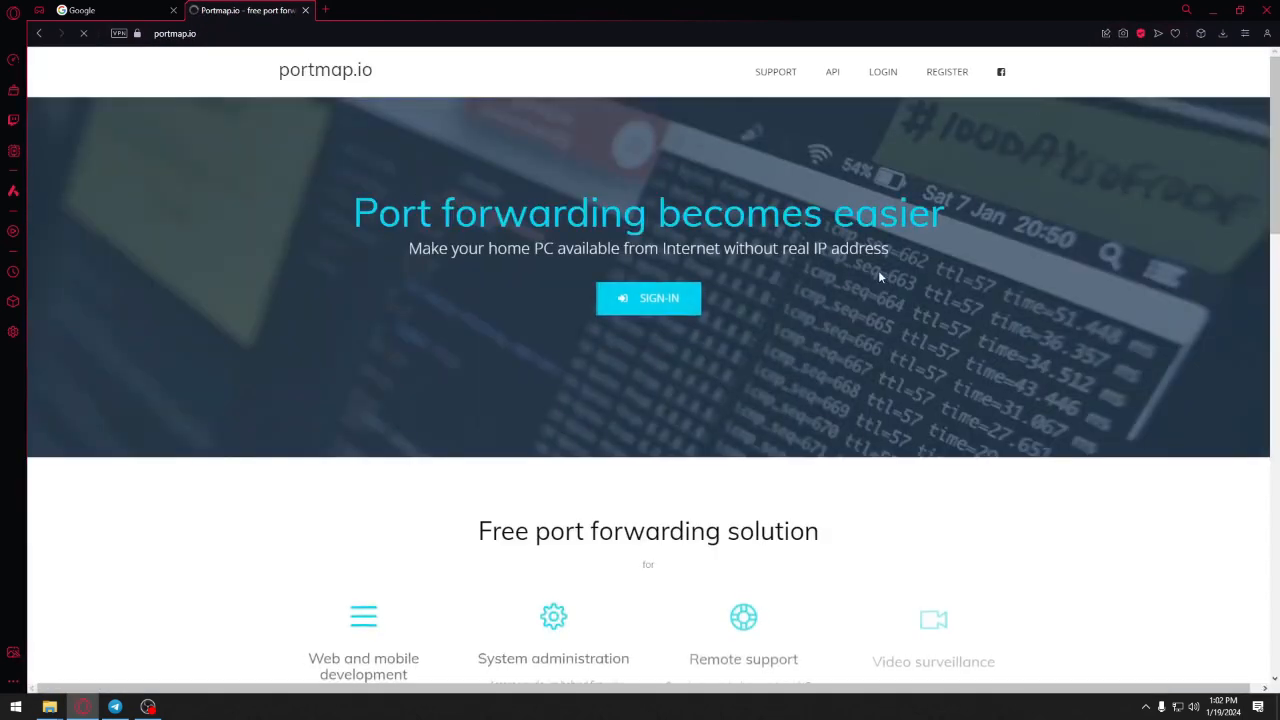
Open the portmap.io sign-up form and copy the e-mail address from the Google account panel
left_click(945, 72)
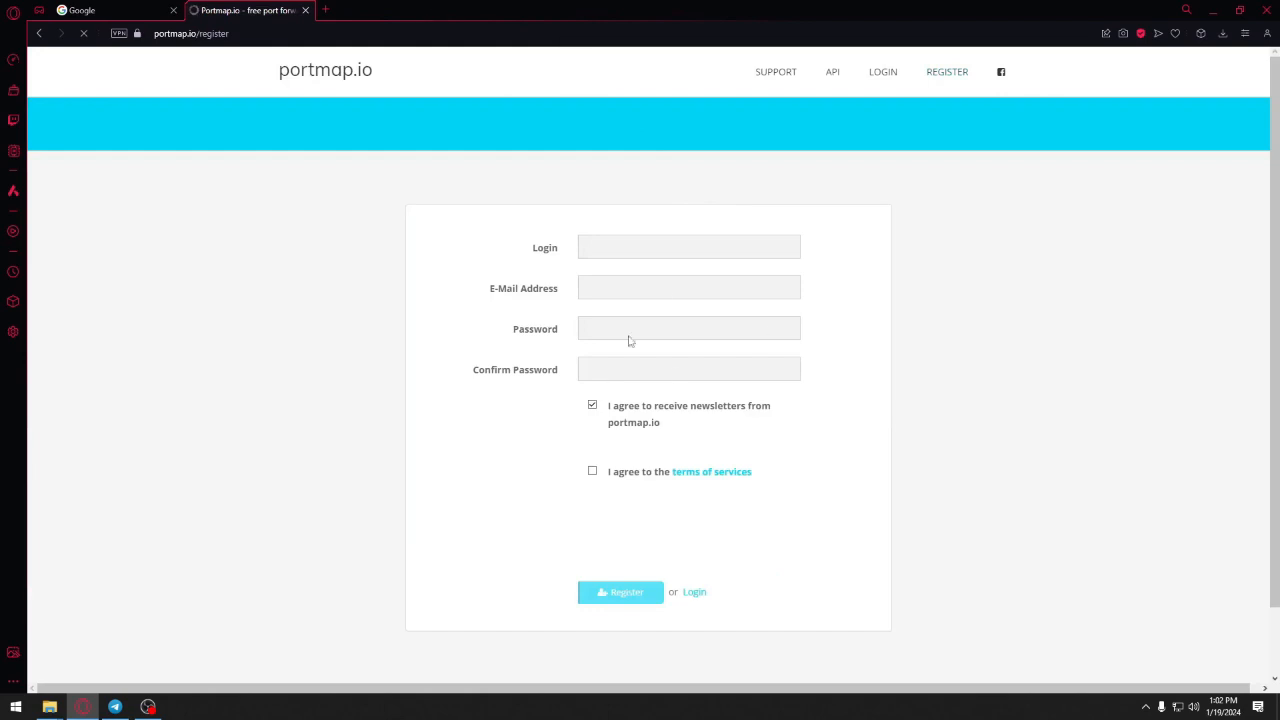
left_click(75, 10)
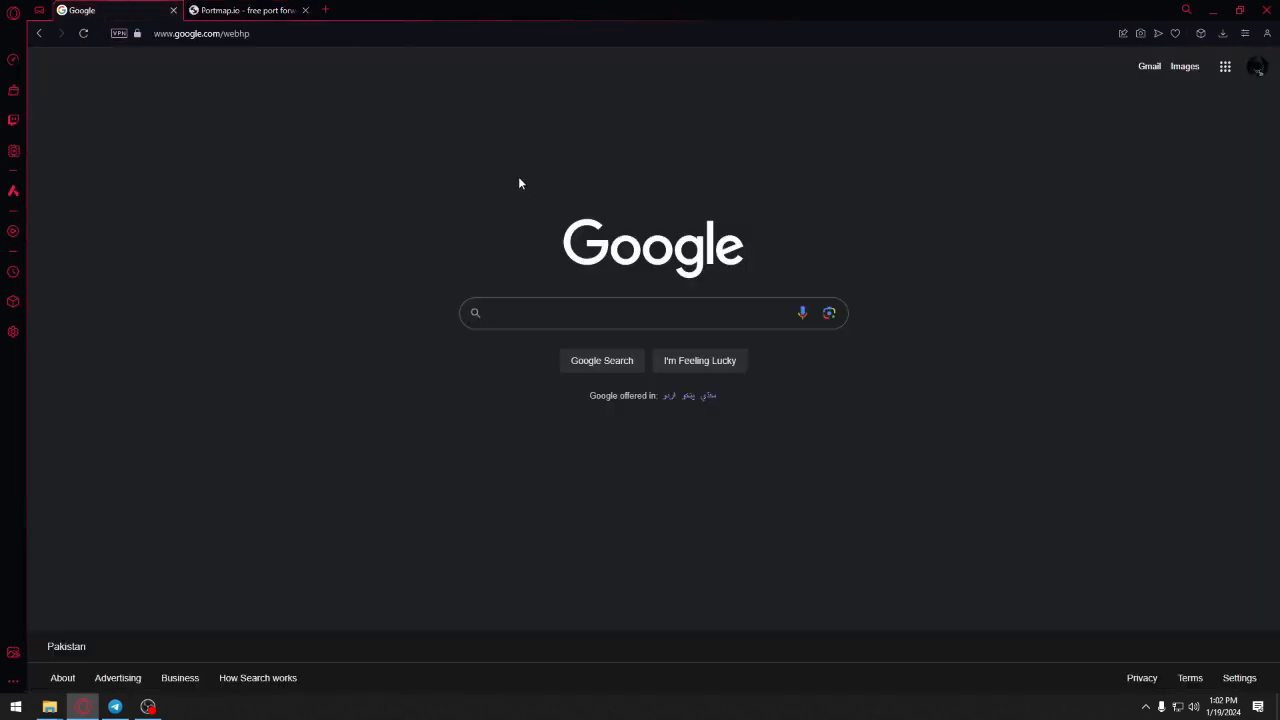
left_click(1257, 67)
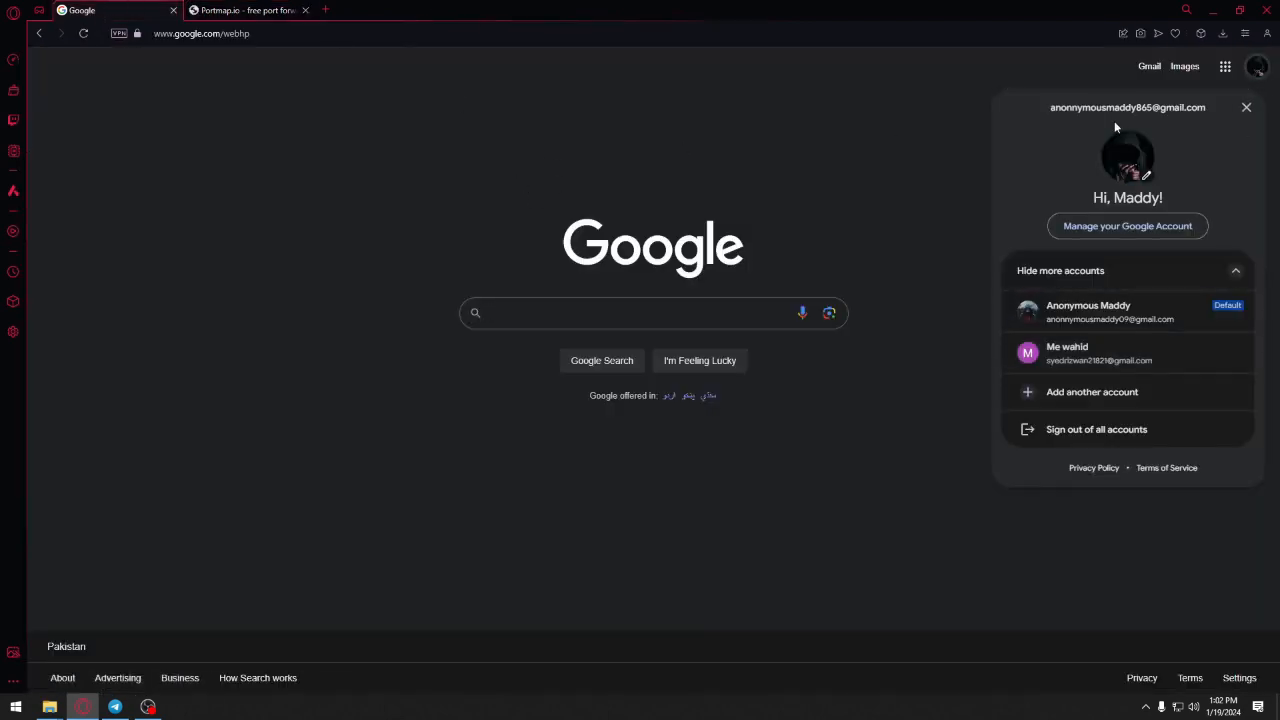
double_click(1114, 107)
triple_click(1113, 106)
left_click(1127, 84)
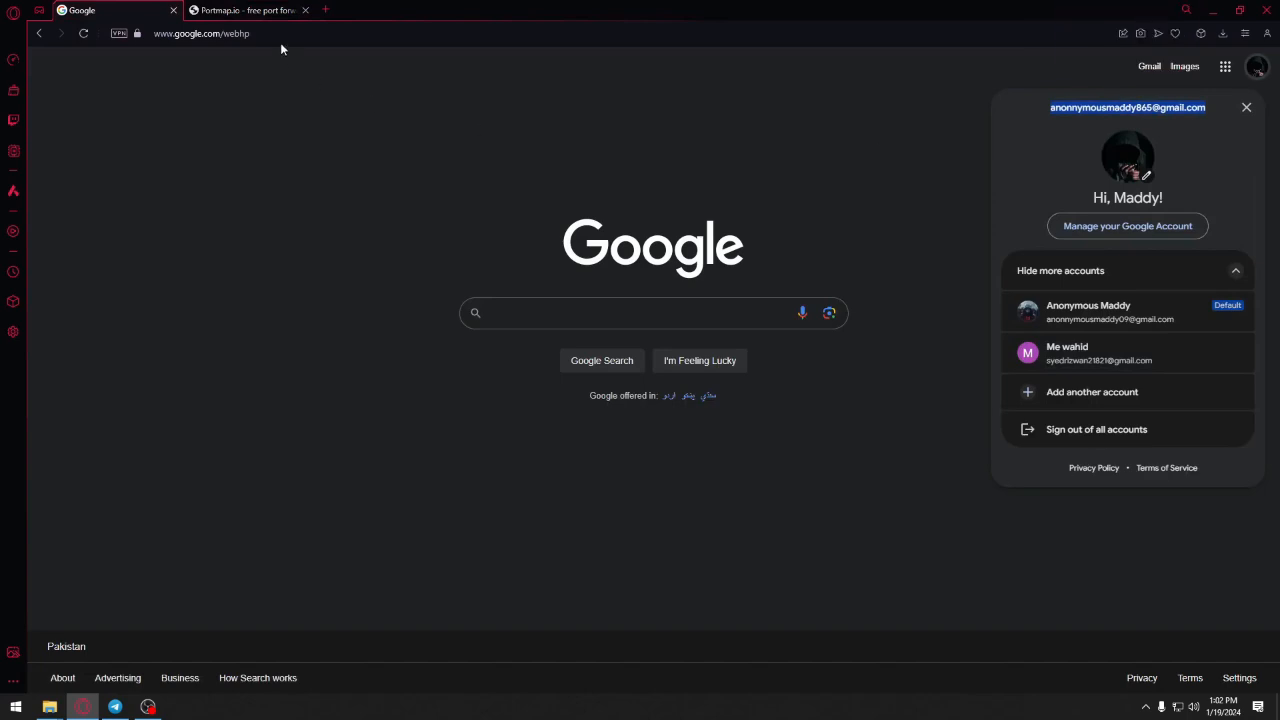
Paste the copied account e-mail into the sign-up form's E-Mail Address field
left_click(258, 11)
left_click(603, 287)
right_click(603, 287)
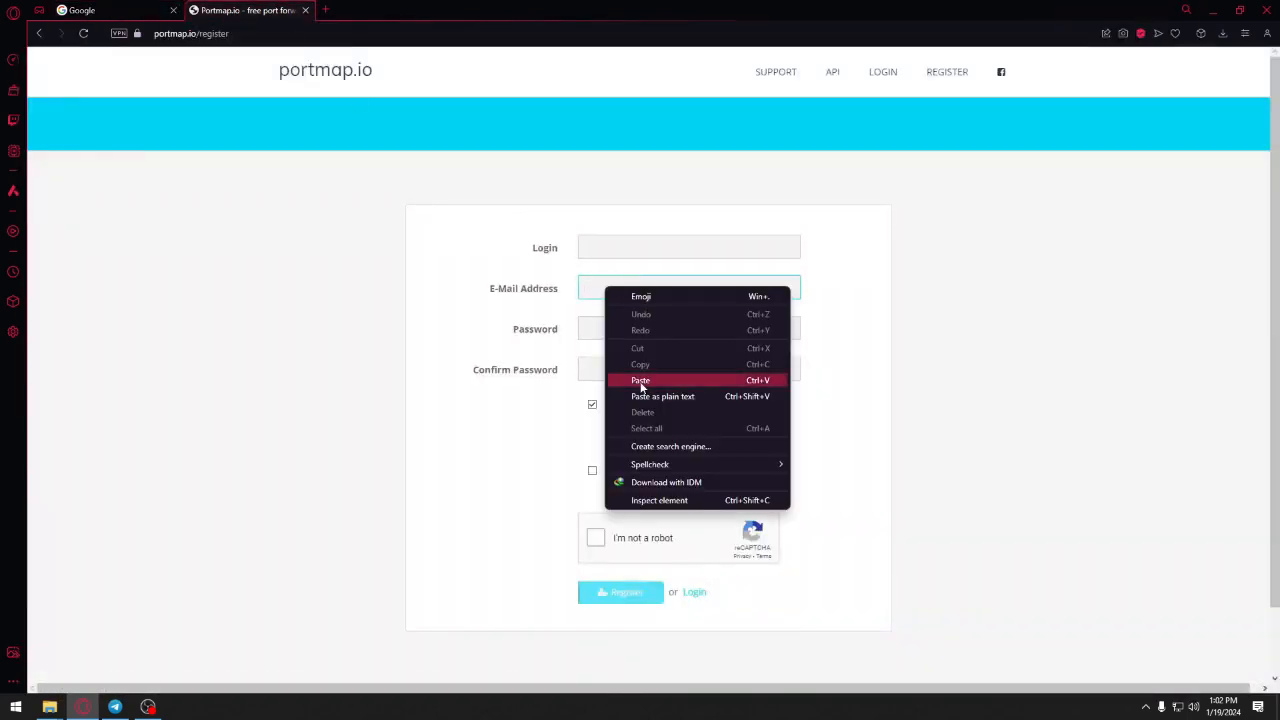
left_click(640, 381)
left_click(734, 248)
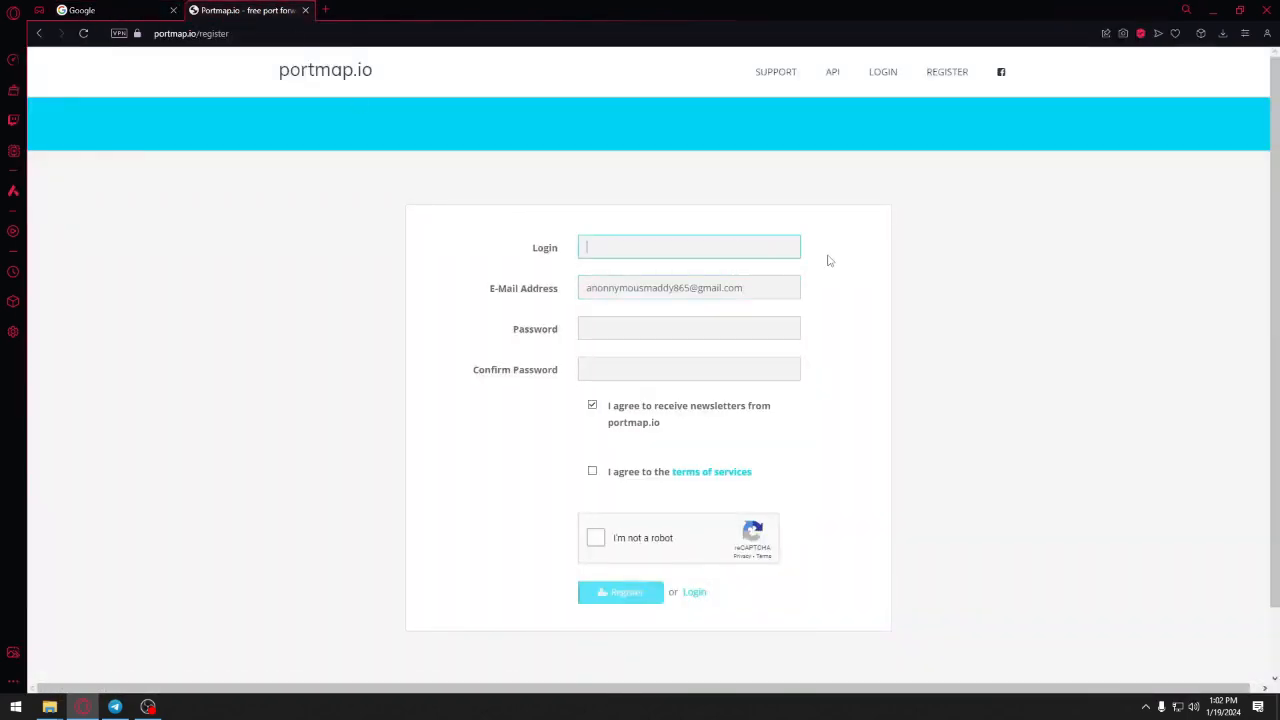
Enter a login name, fill both password fields and agree to the terms of services
left_click(655, 329)
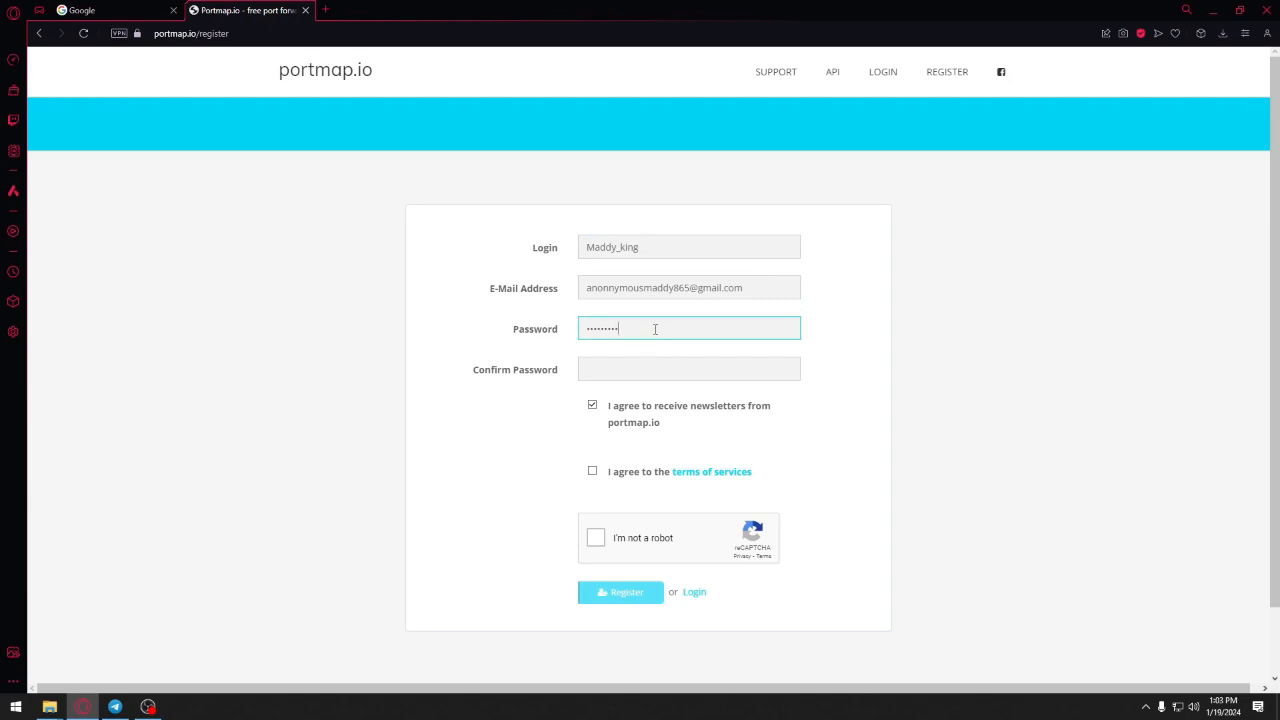
key("Tab")
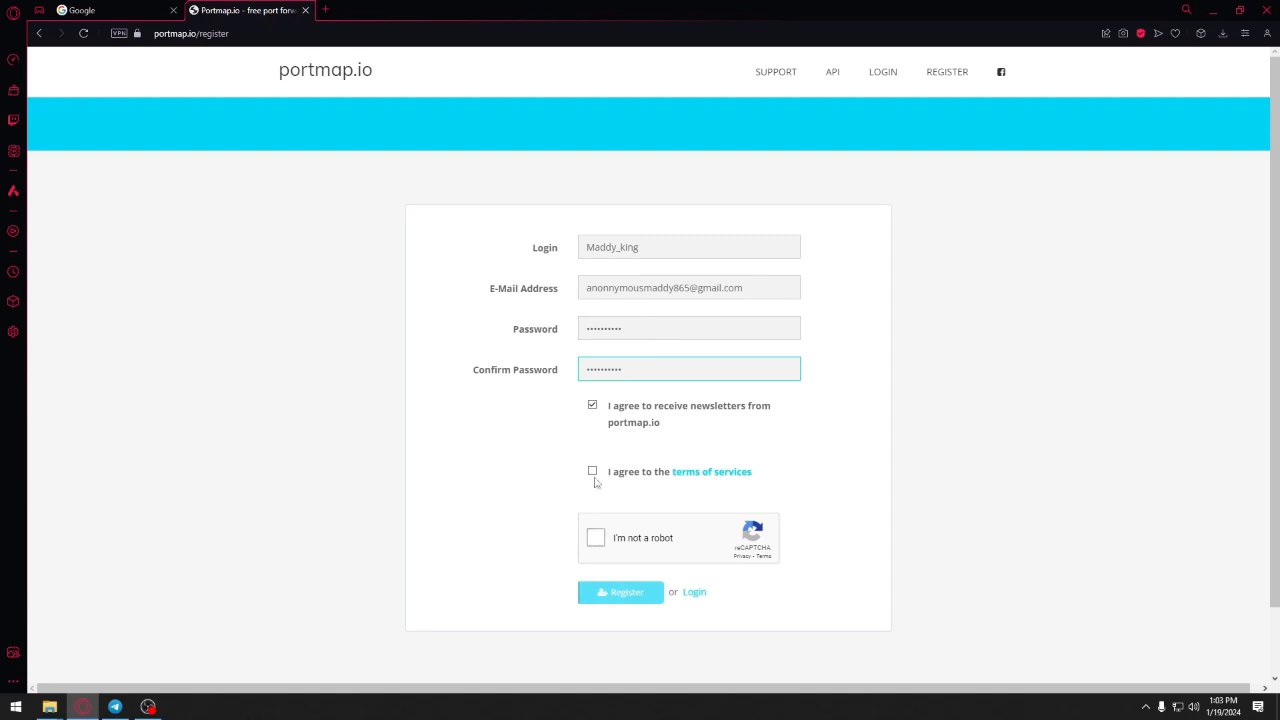
left_click(595, 477)
scroll(448, 432, "down", 2)
left_click(592, 394)
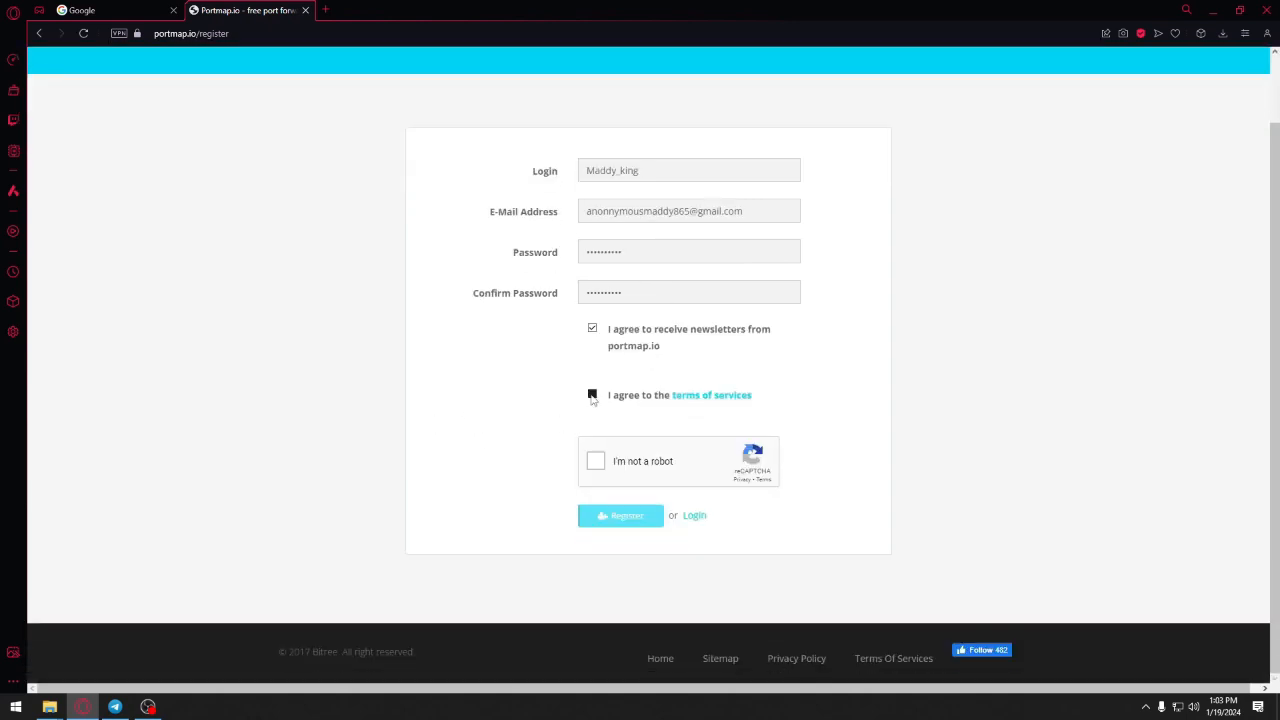
Solve the stairs reCAPTCHA challenge and submit the registration form
left_click(596, 461)
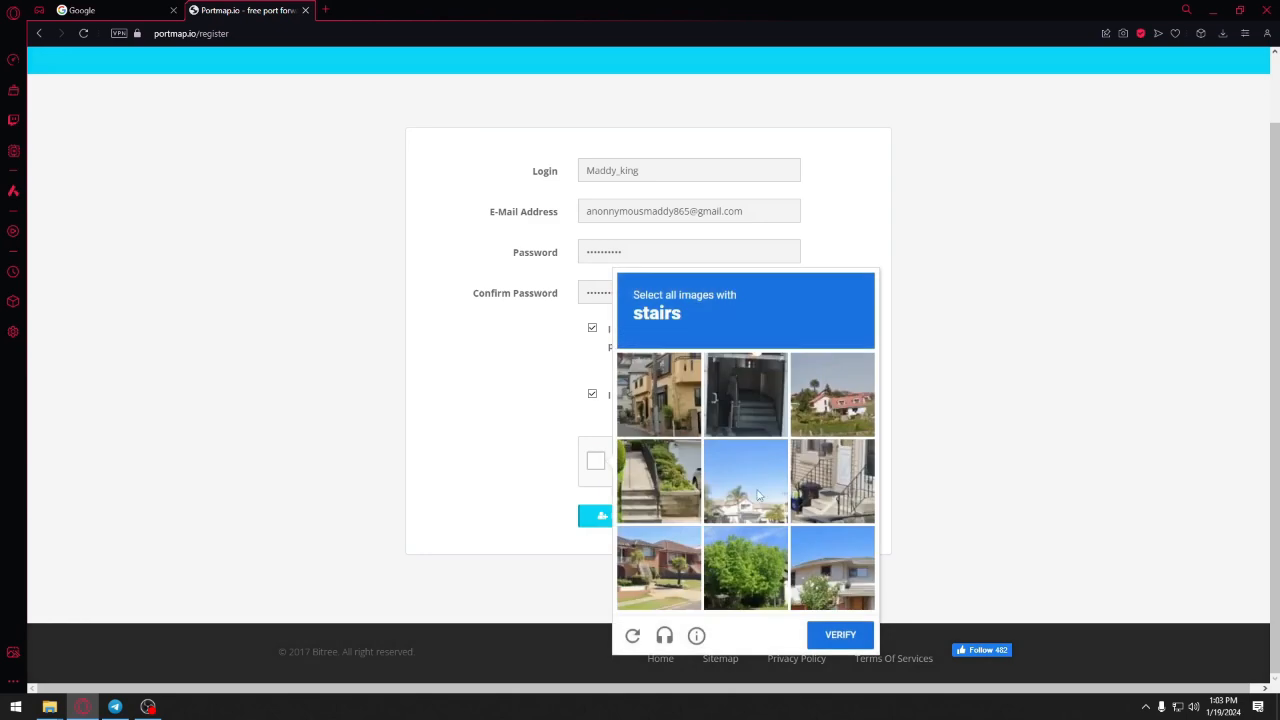
left_click(749, 405)
left_click(642, 502)
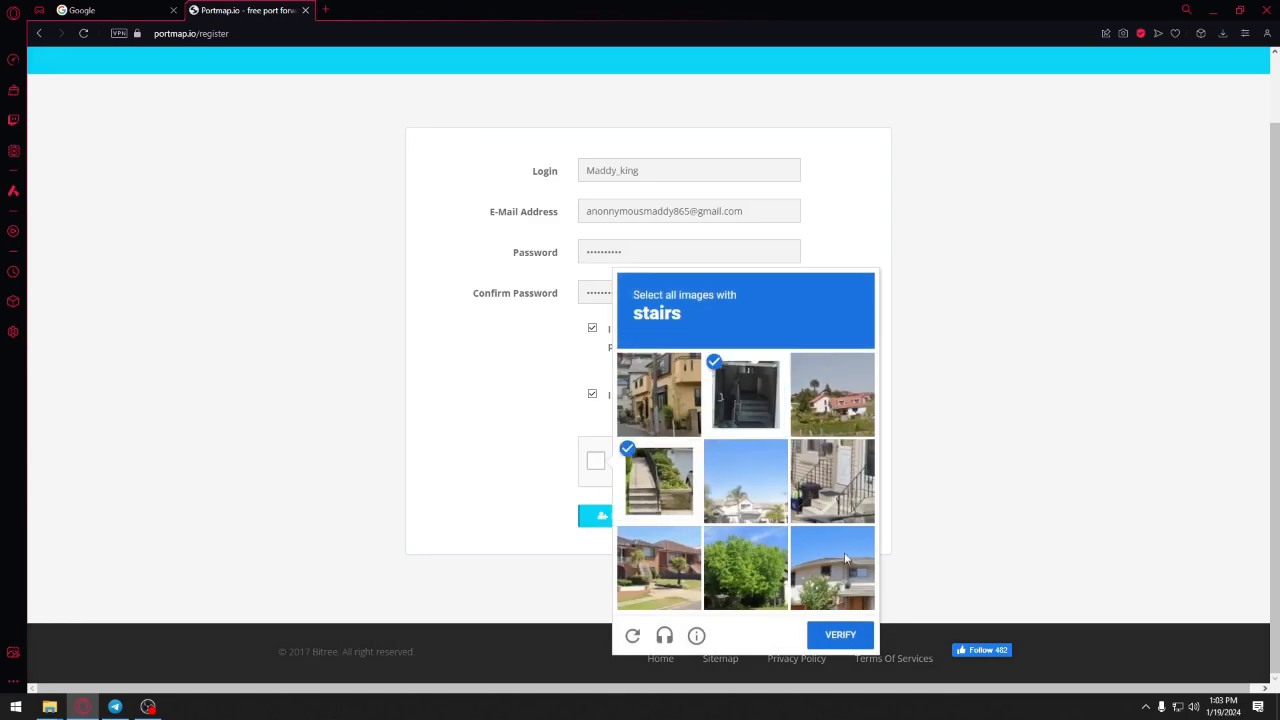
left_click(836, 495)
left_click(845, 640)
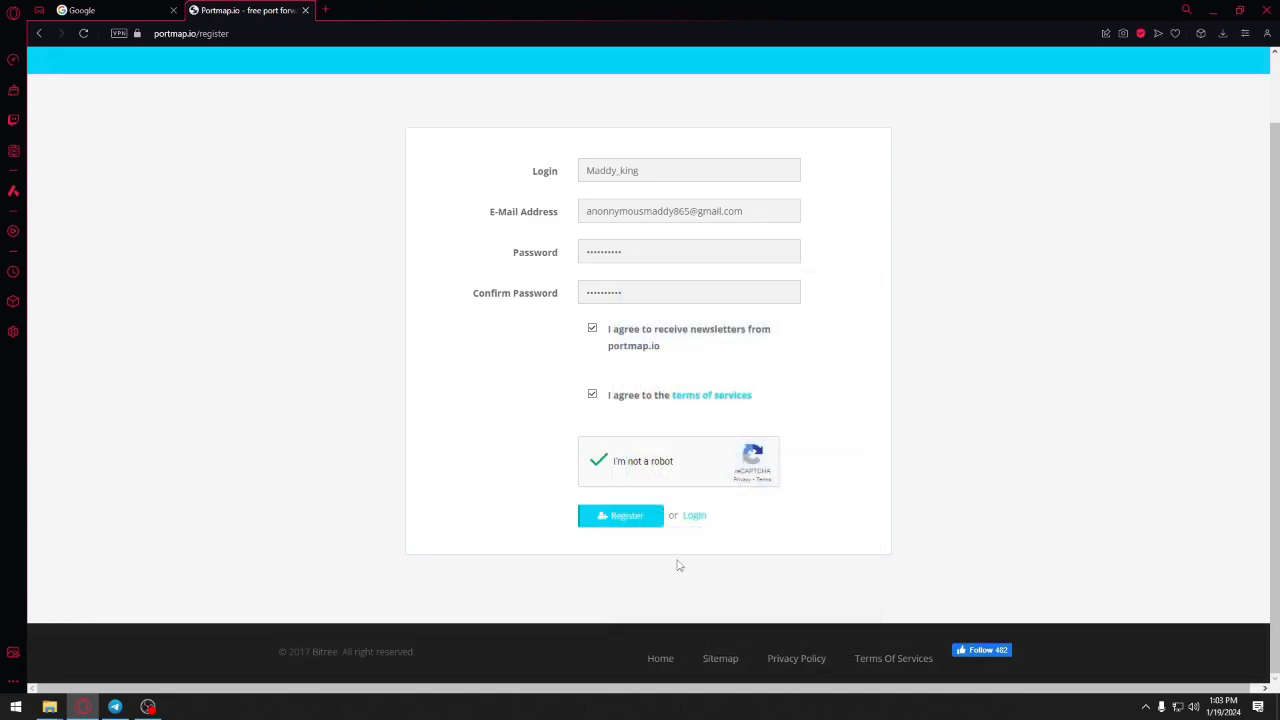
left_click(640, 518)
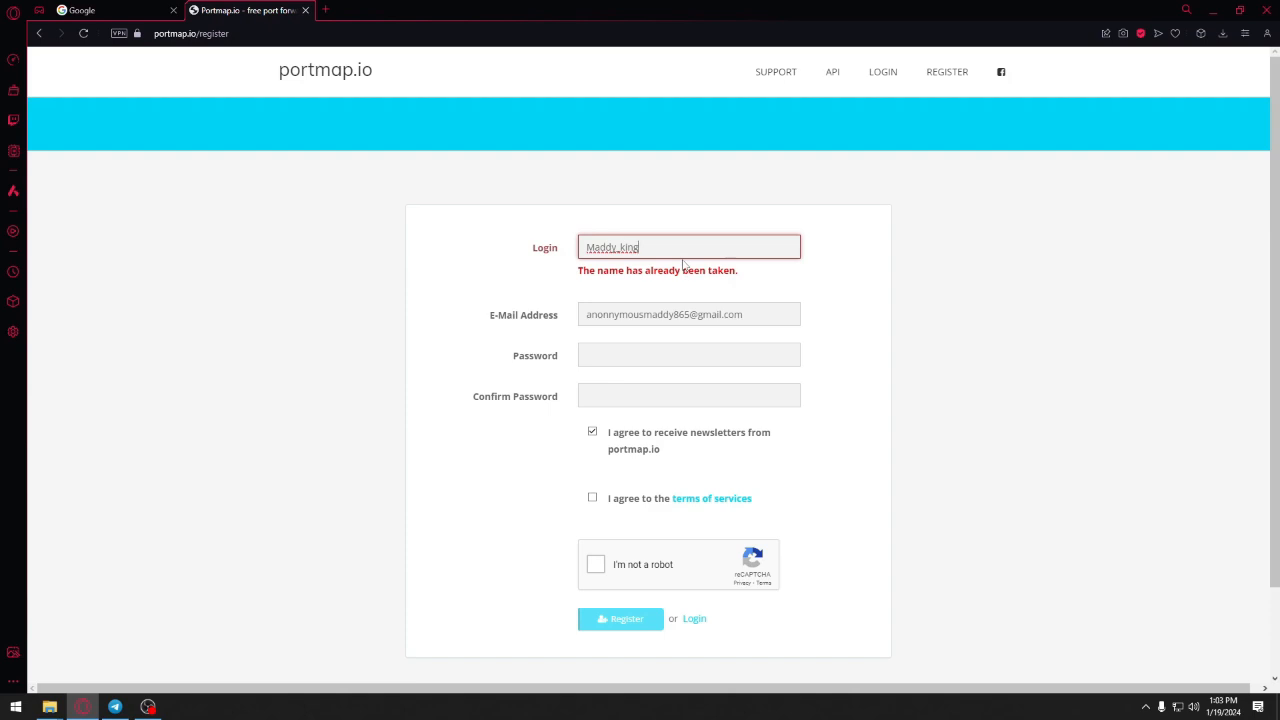
Re-enter the login and both password fields and agree to the terms again
left_click(684, 362)
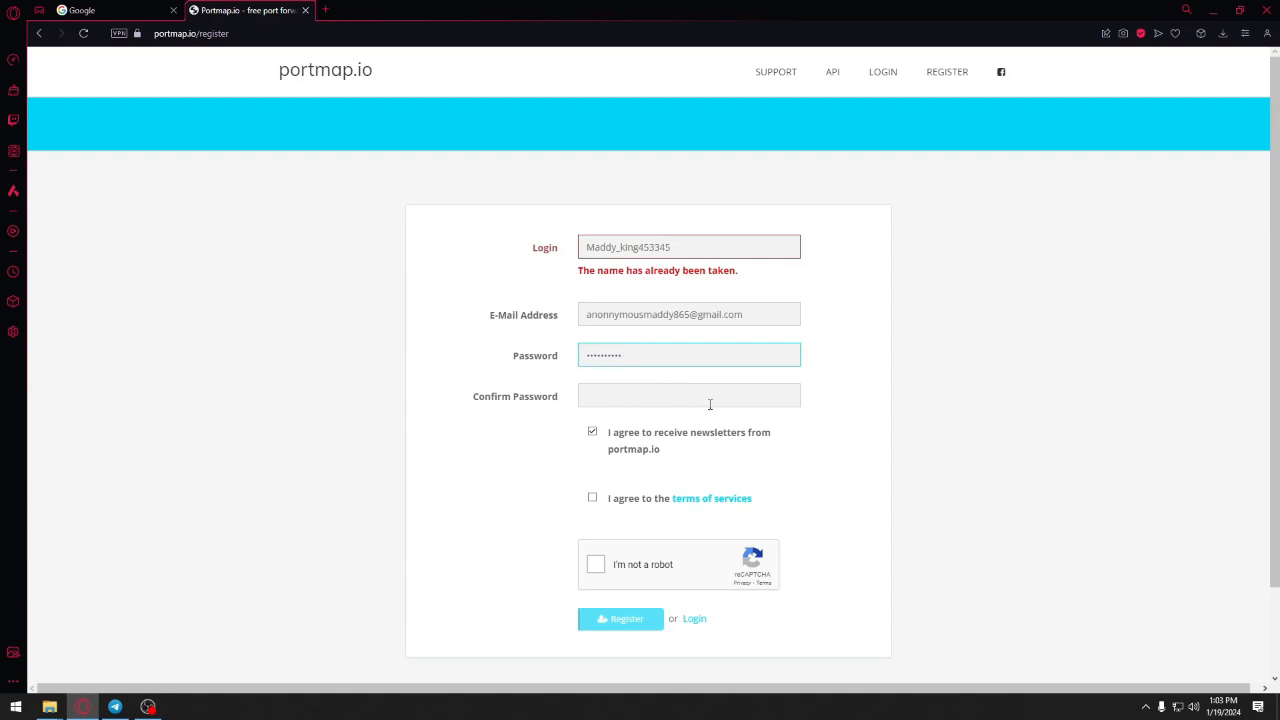
left_click(710, 404)
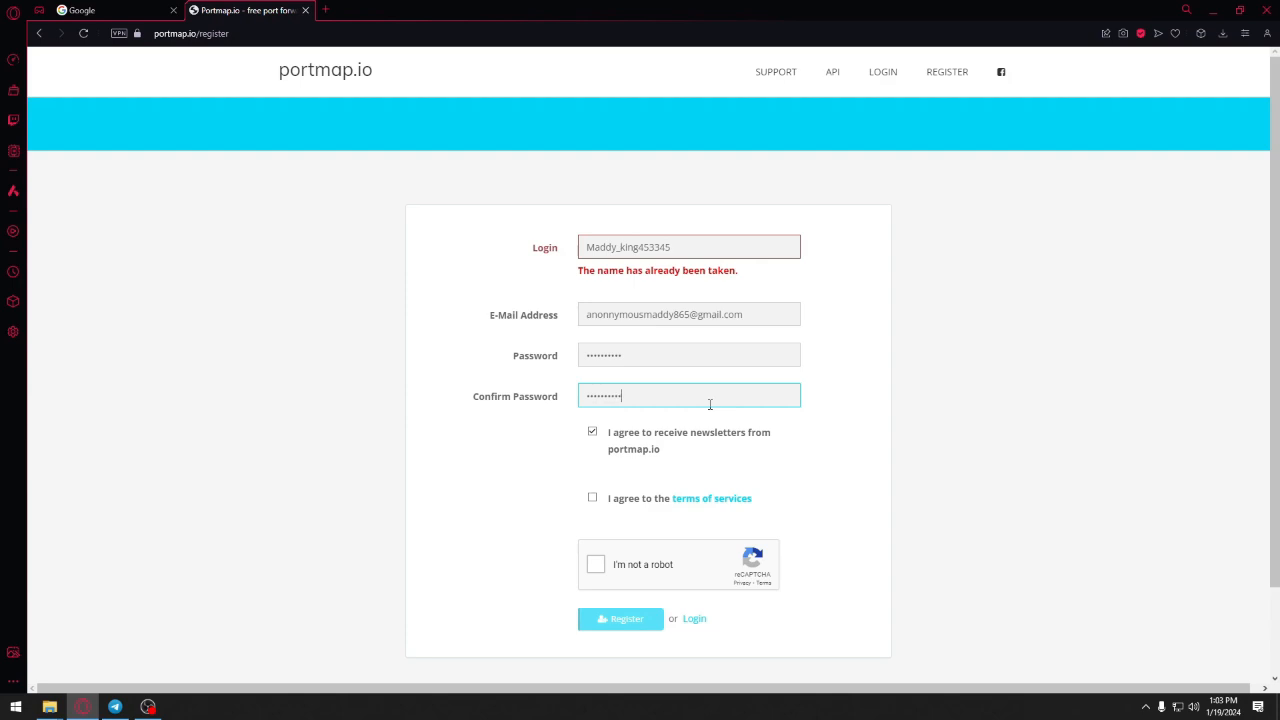
left_click(594, 502)
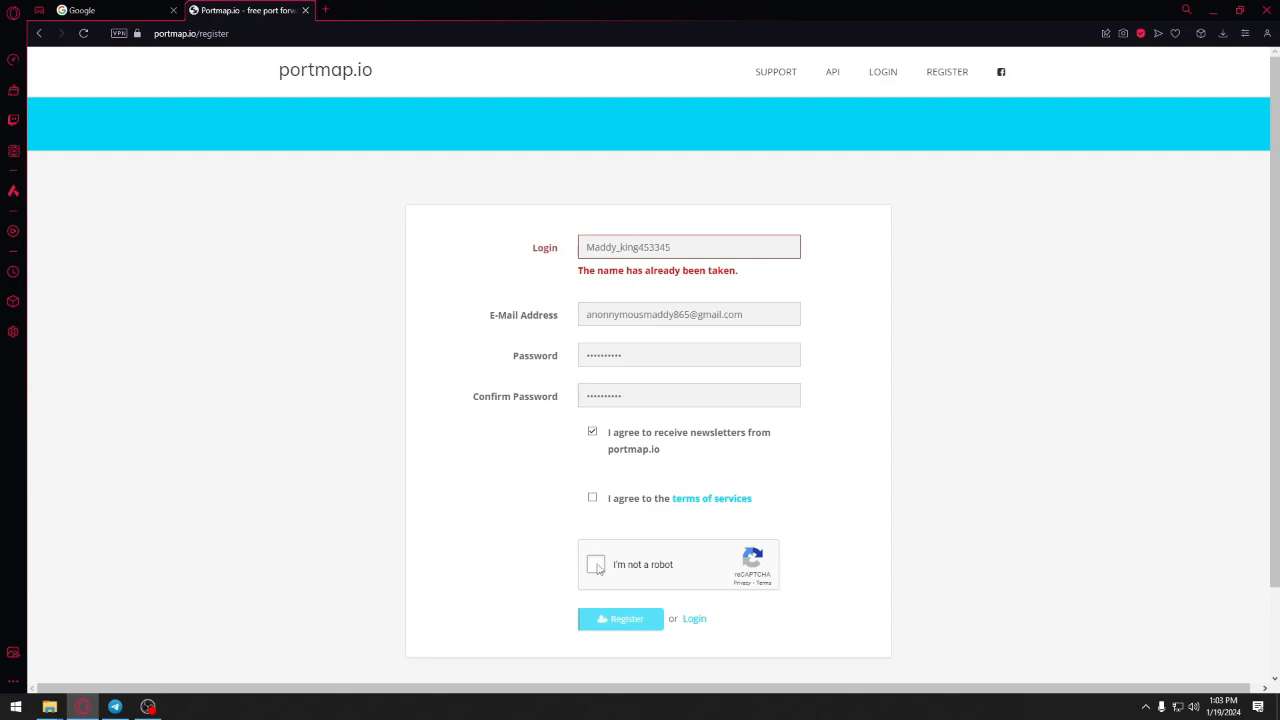
left_click(592, 498)
Solve the crosswalk reCAPTCHA challenge and resubmit the registration form
left_click(596, 565)
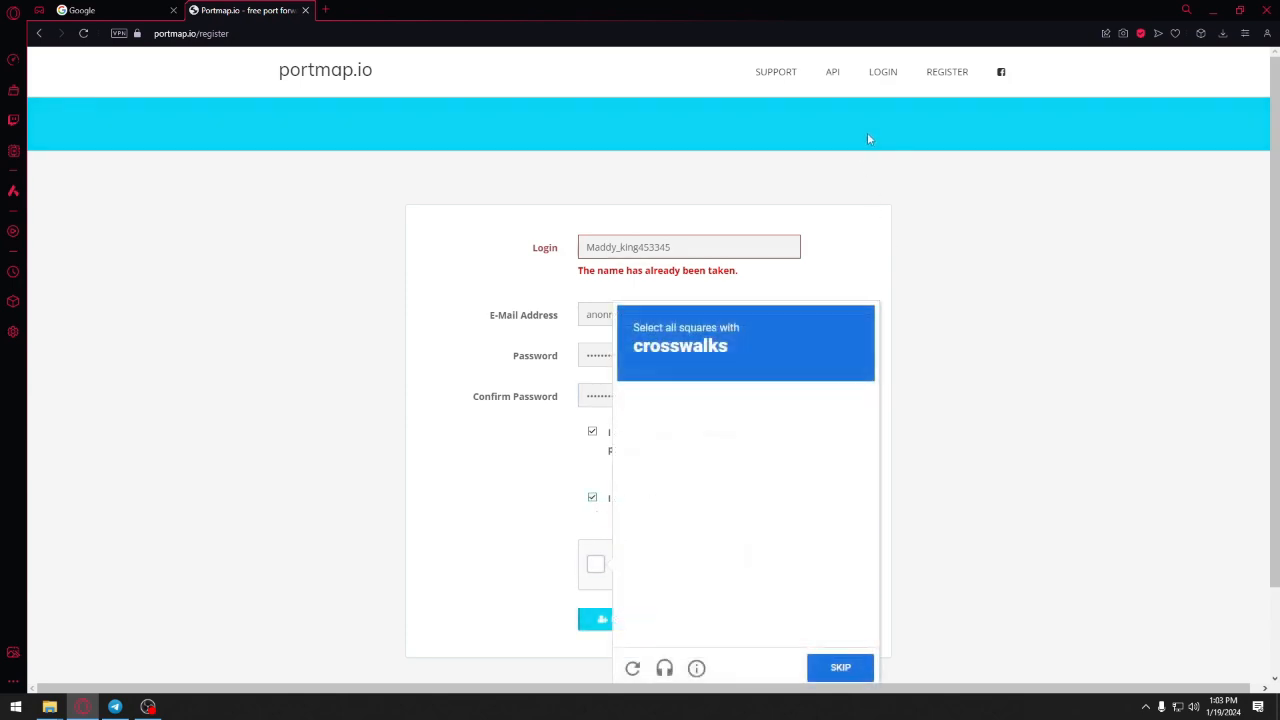
scroll(868, 139, "down", 2)
left_click(648, 577)
left_click(713, 577)
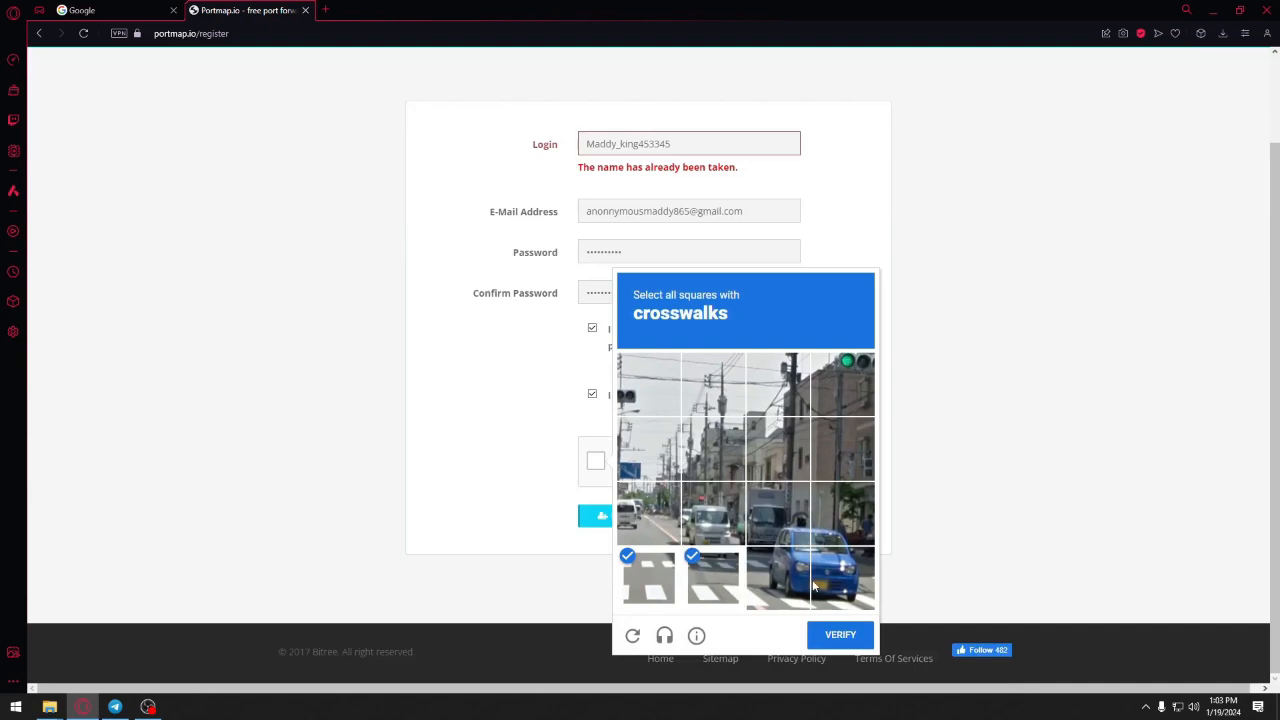
left_click(787, 600)
left_click(826, 636)
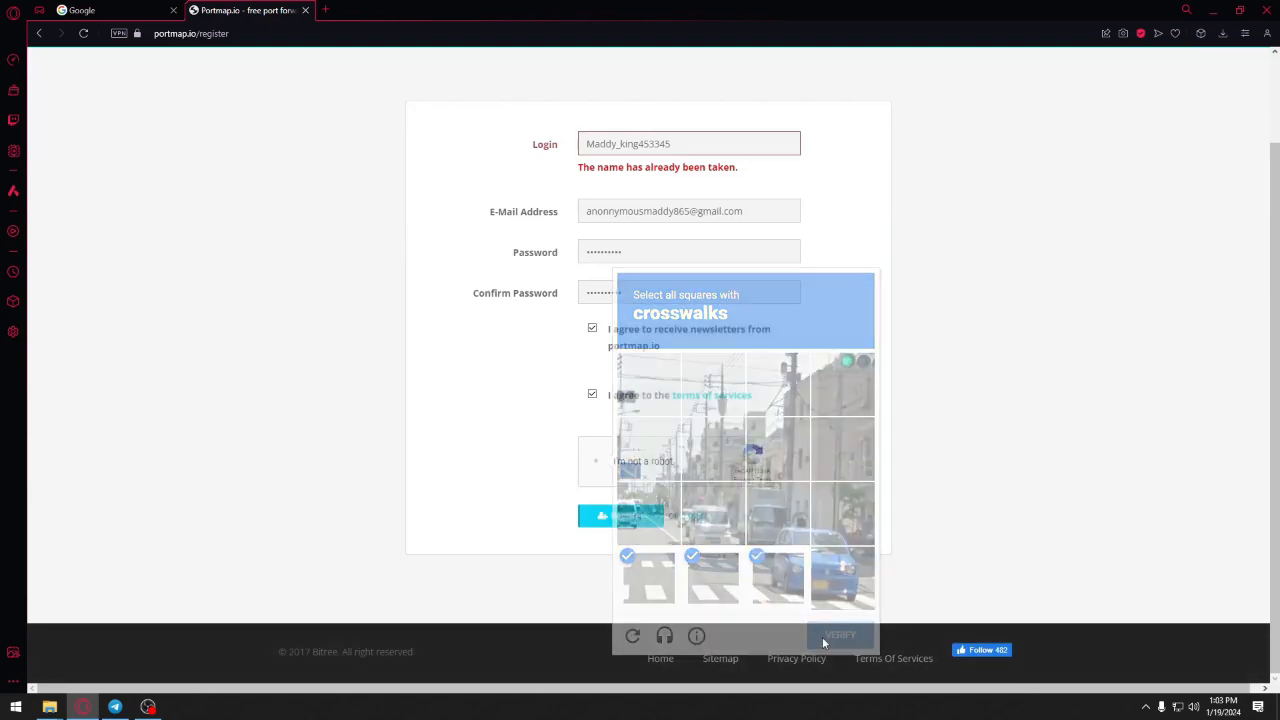
left_click(615, 515)
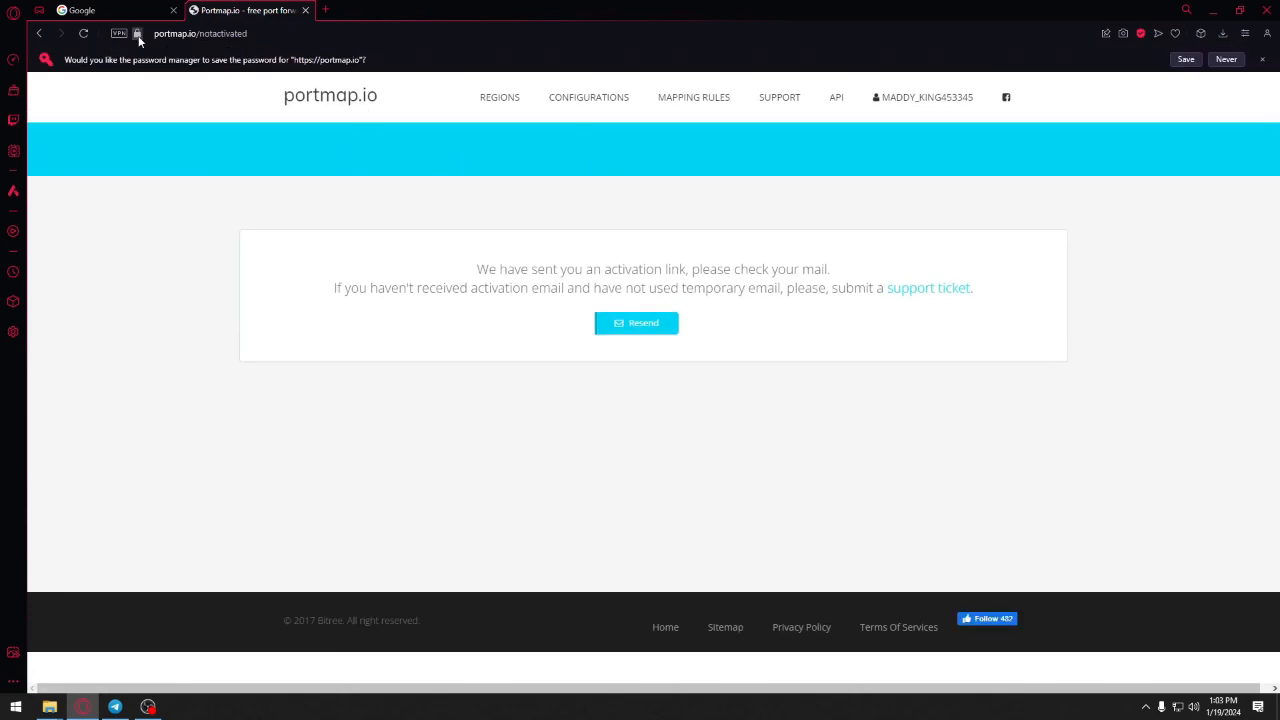
Open the Portmap.io 'Account activation' email in Gmail and follow its verification link
left_click(129, 12)
left_click(1222, 66)
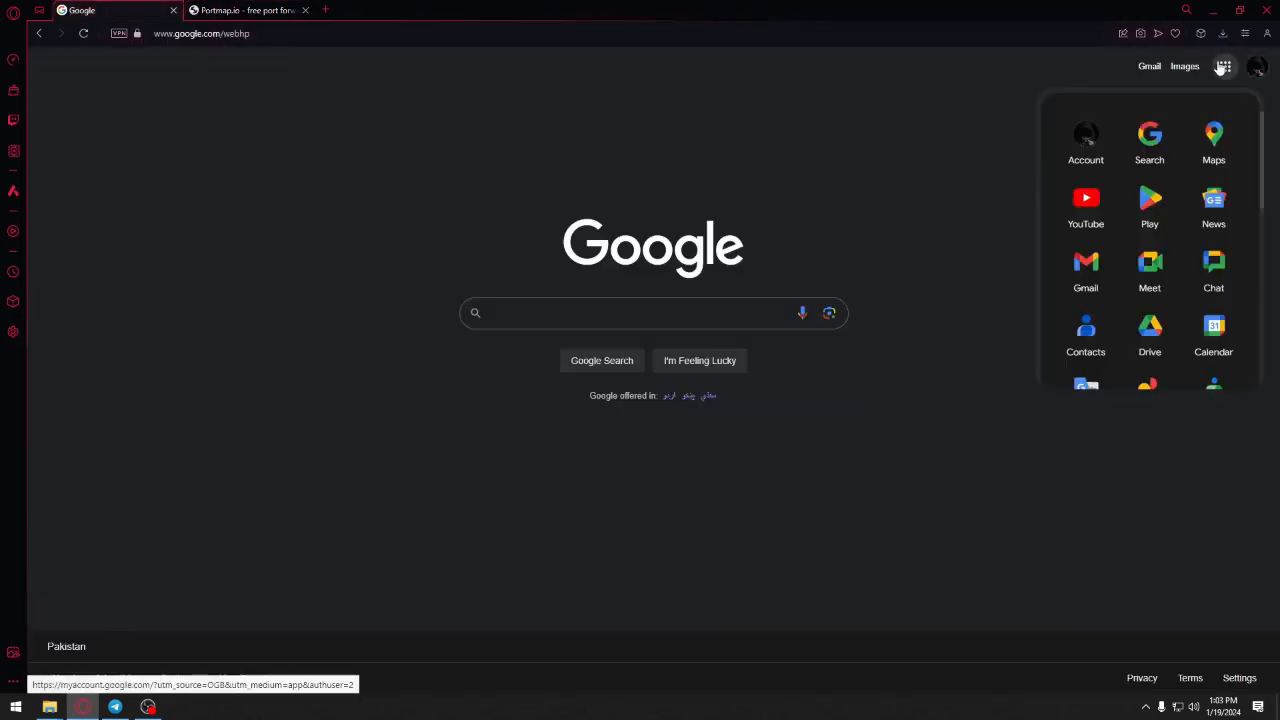
left_click(1086, 265)
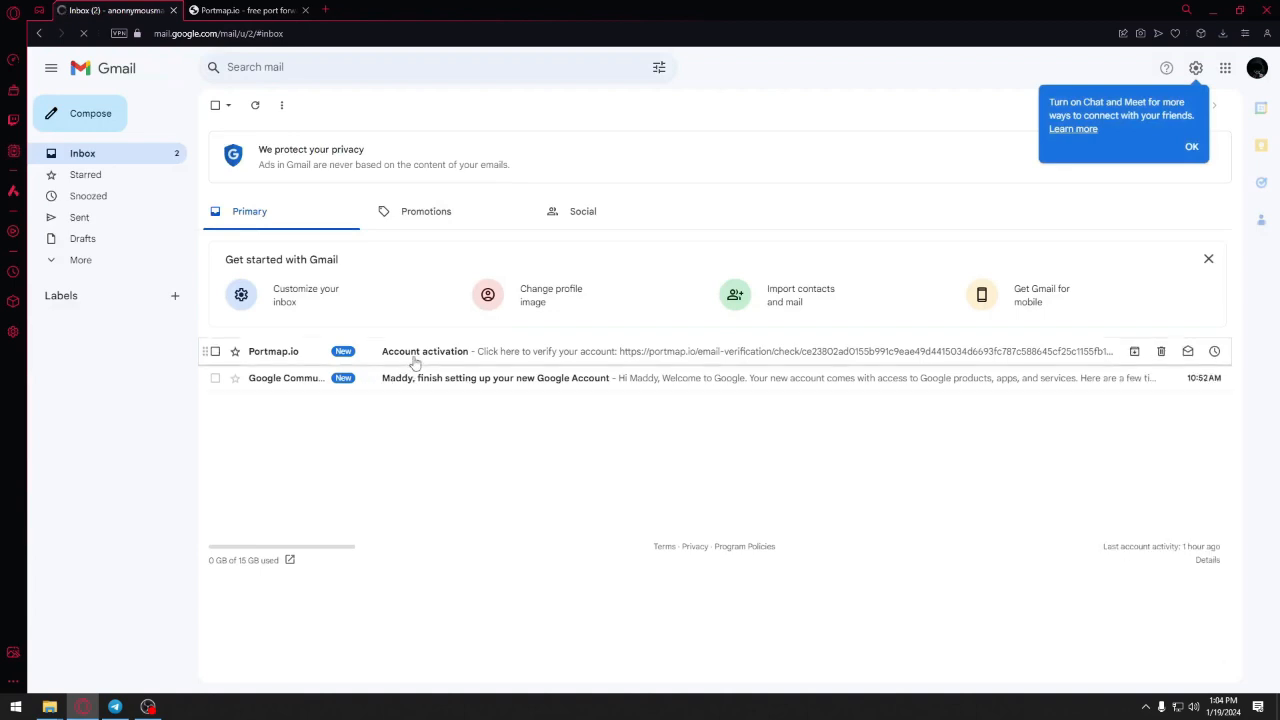
left_click(428, 354)
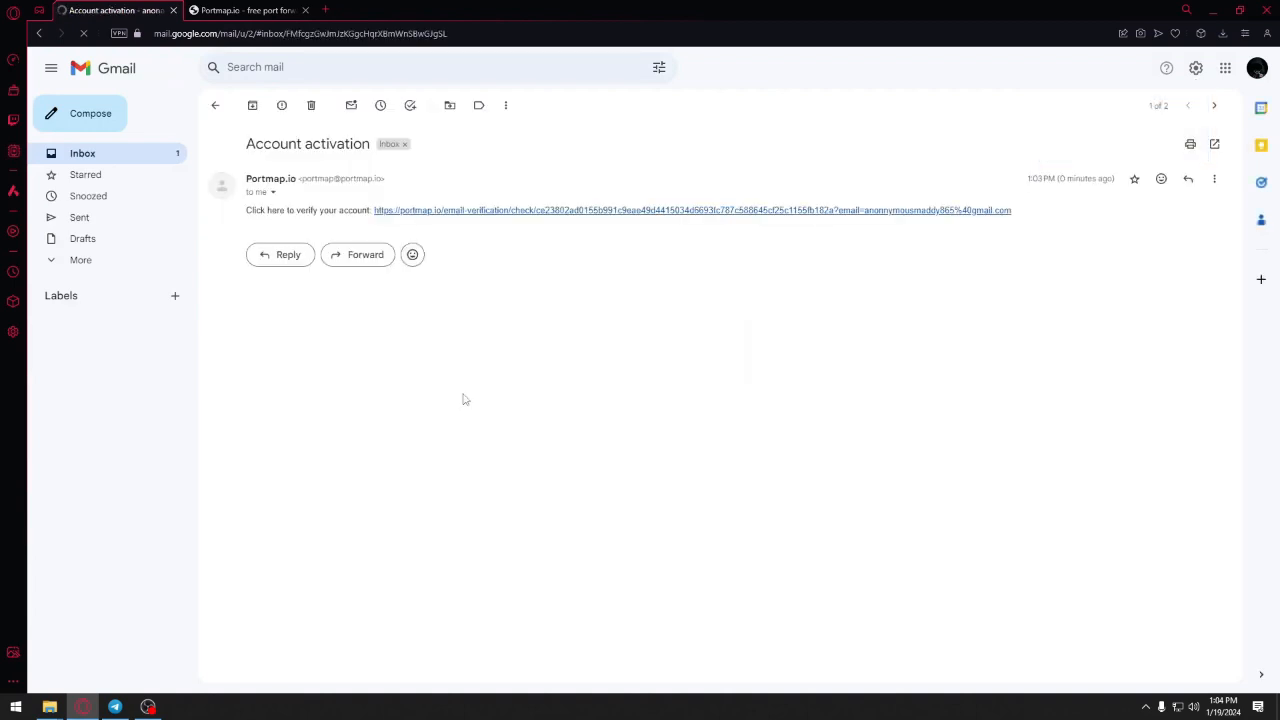
left_click(515, 212)
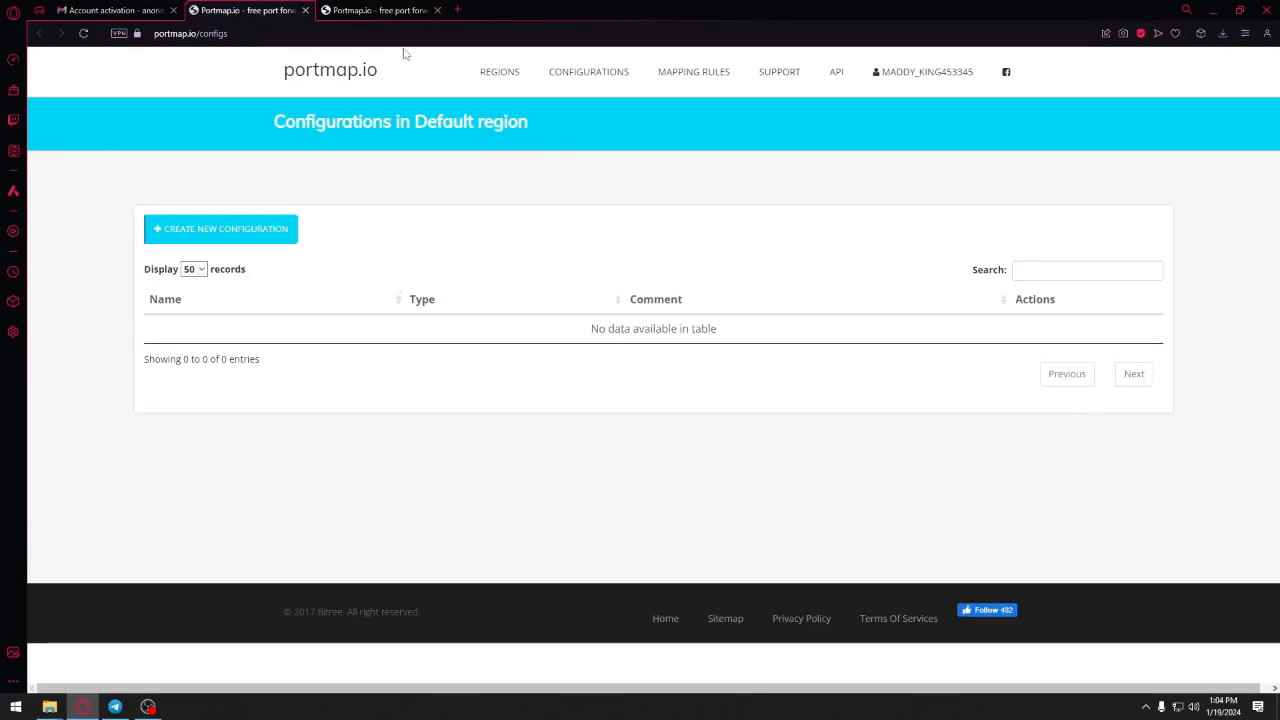
View the account profile, close the extra portmap.io tab, and open the Create new configuration form
left_click(389, 9)
mouse_move(926, 76)
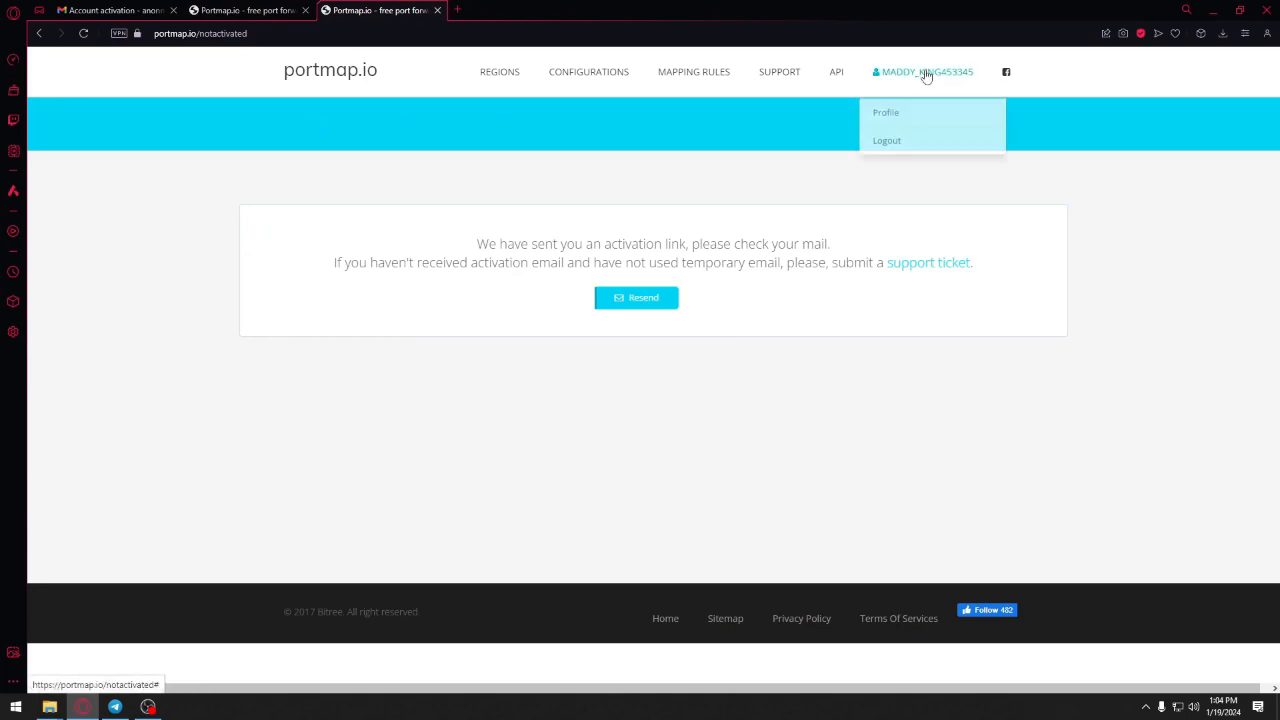
left_click(890, 113)
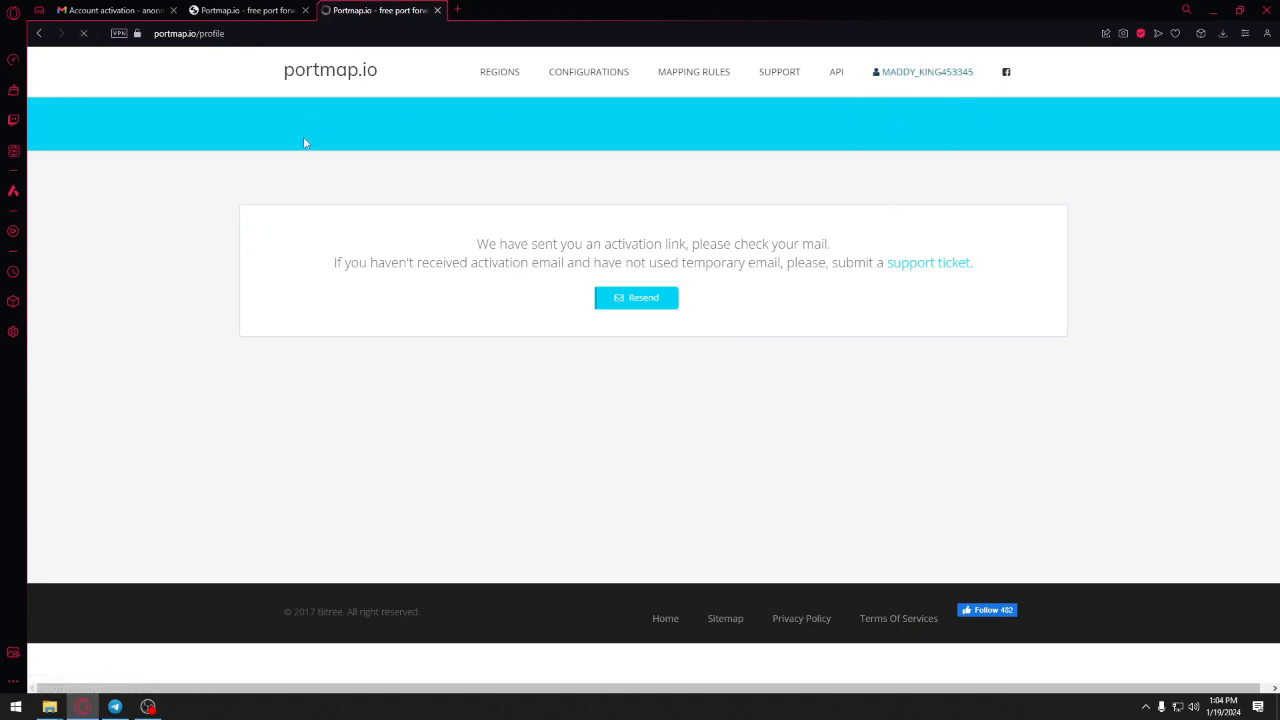
left_click(263, 9)
left_click(380, 6)
left_click(252, 6)
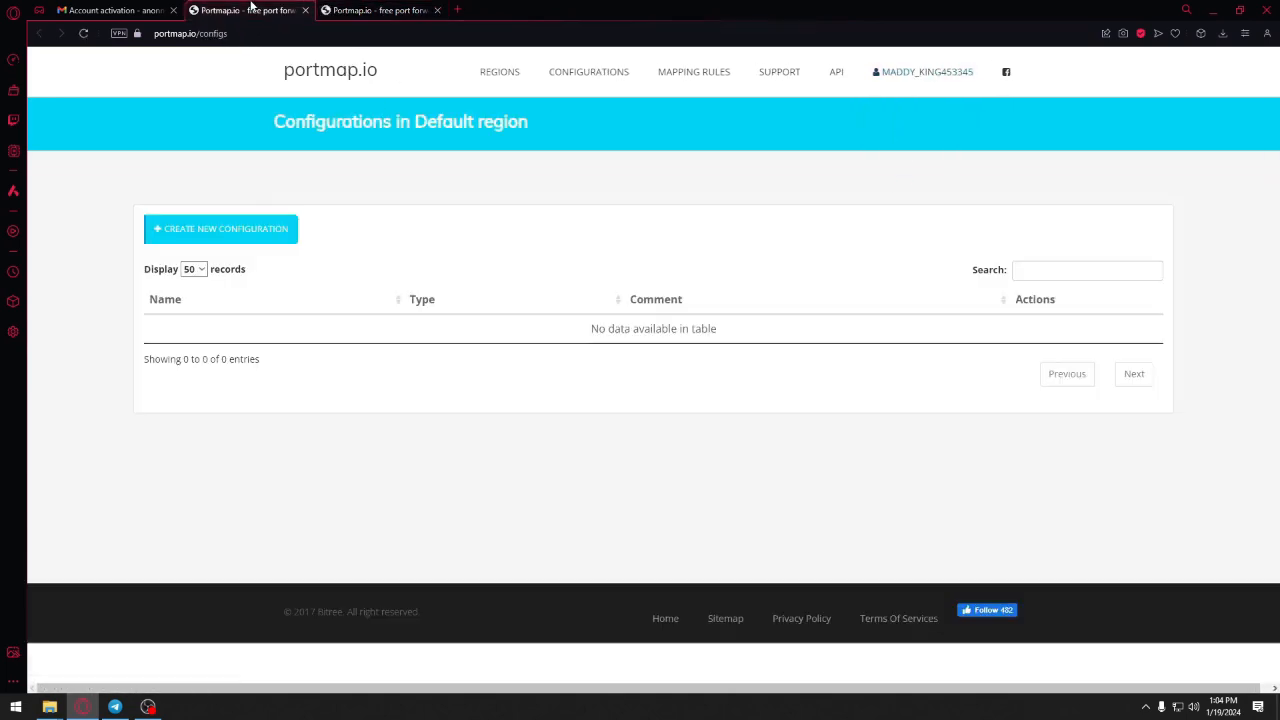
left_click(437, 10)
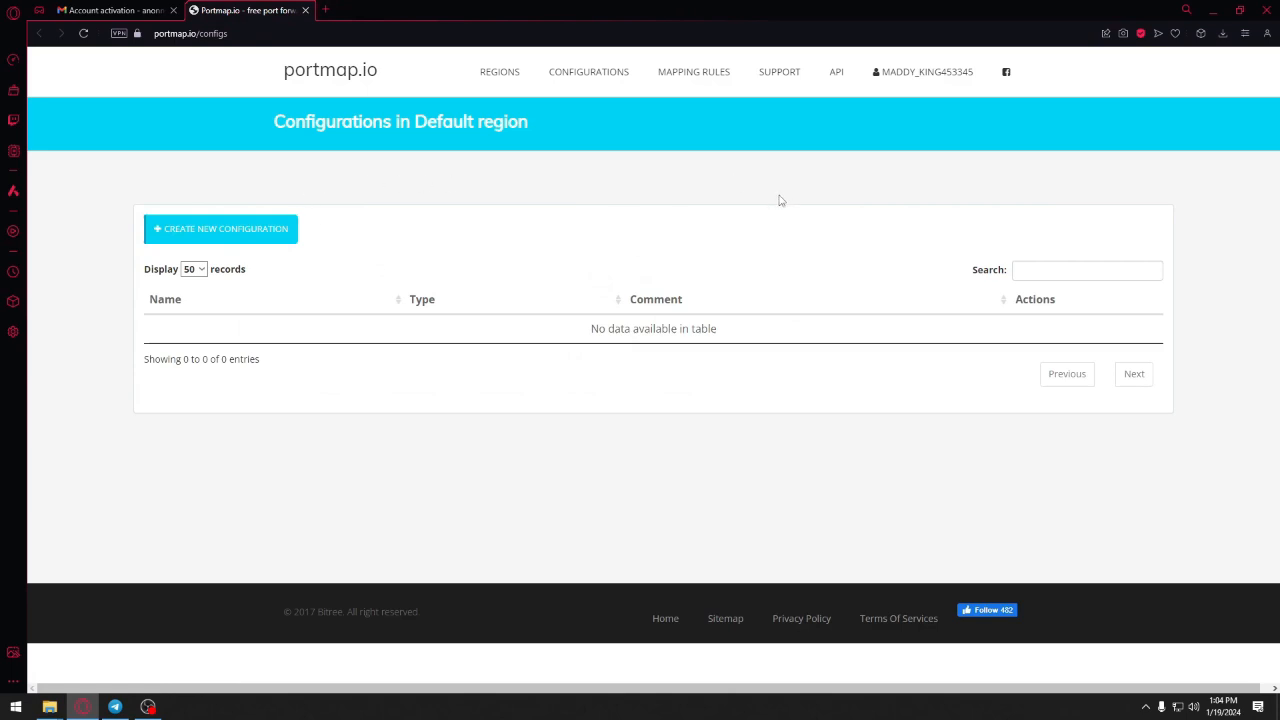
left_click(260, 245)
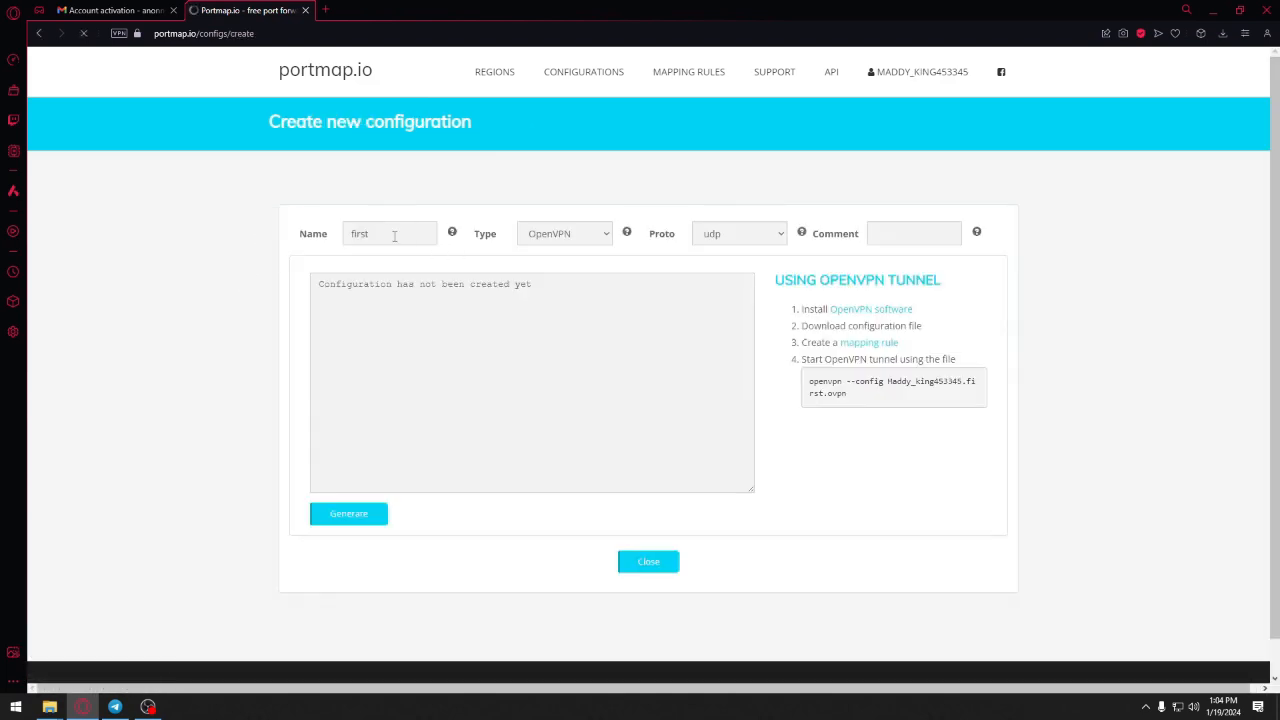
Name the new OpenVPN configuration 'Maddy' and set its protocol to tcp
left_click_drag(394, 235, 349, 229)
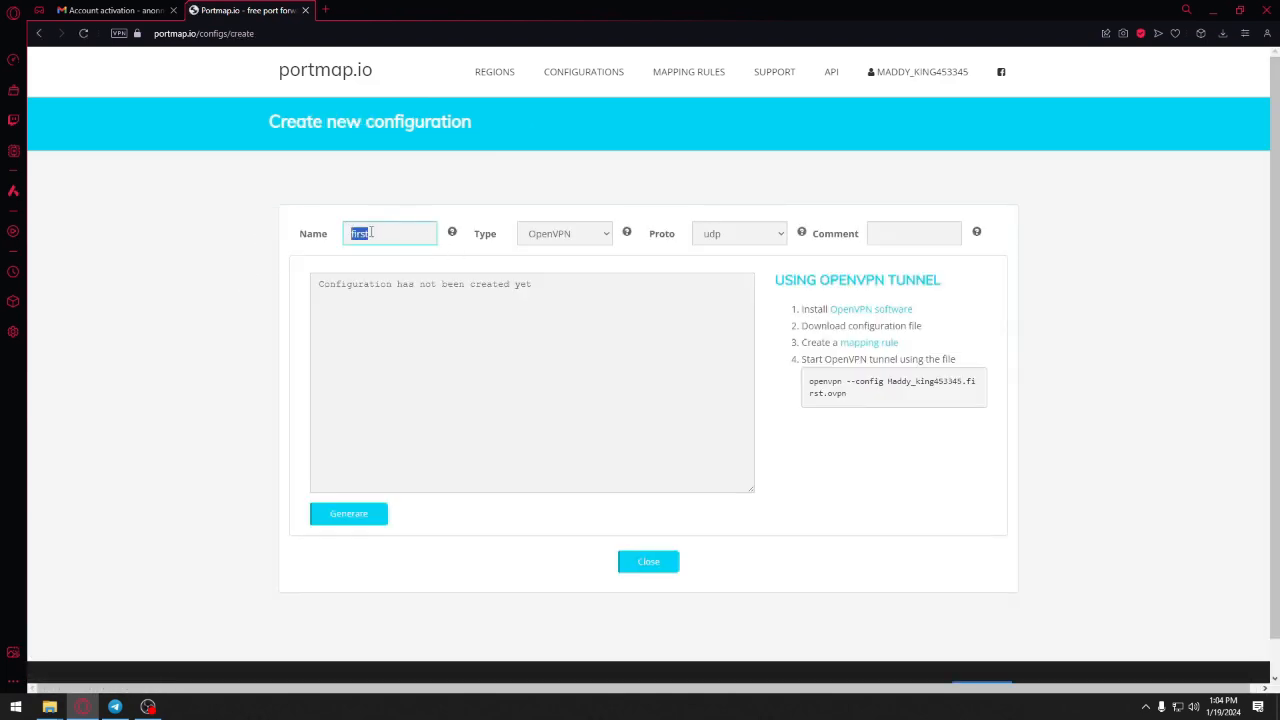
key("BackSpace")
type("Maddy")
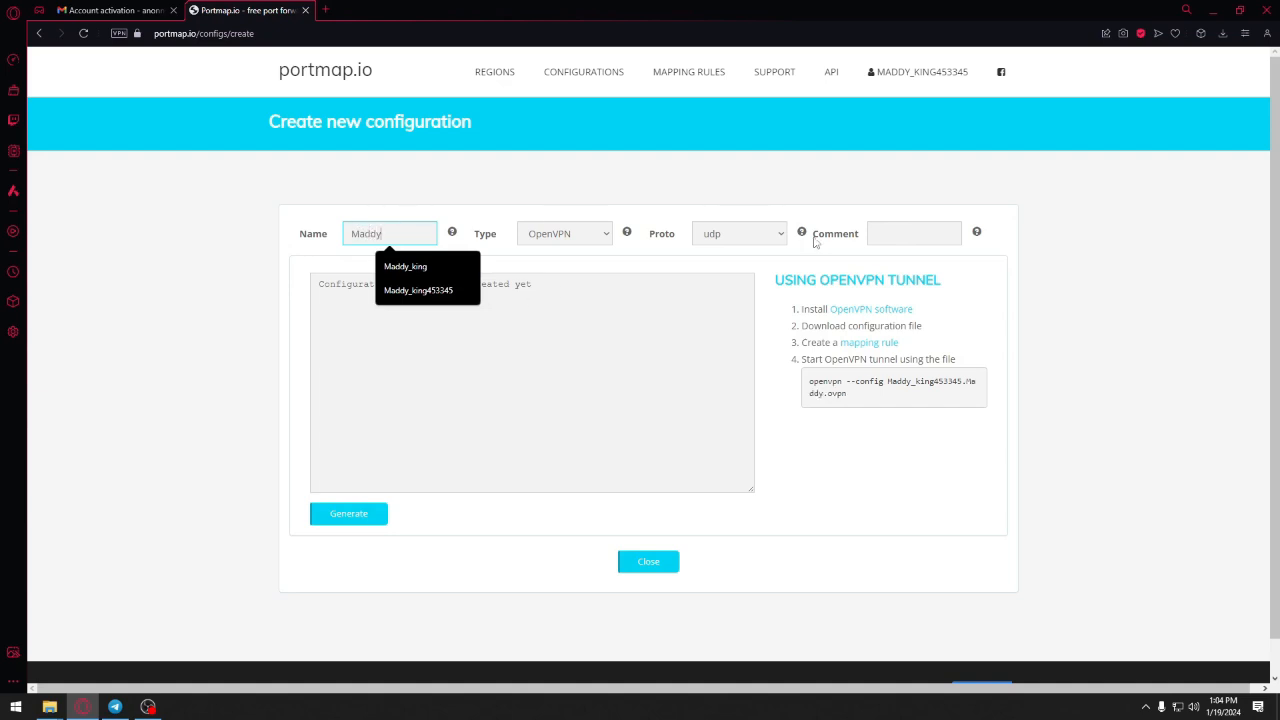
left_click(778, 236)
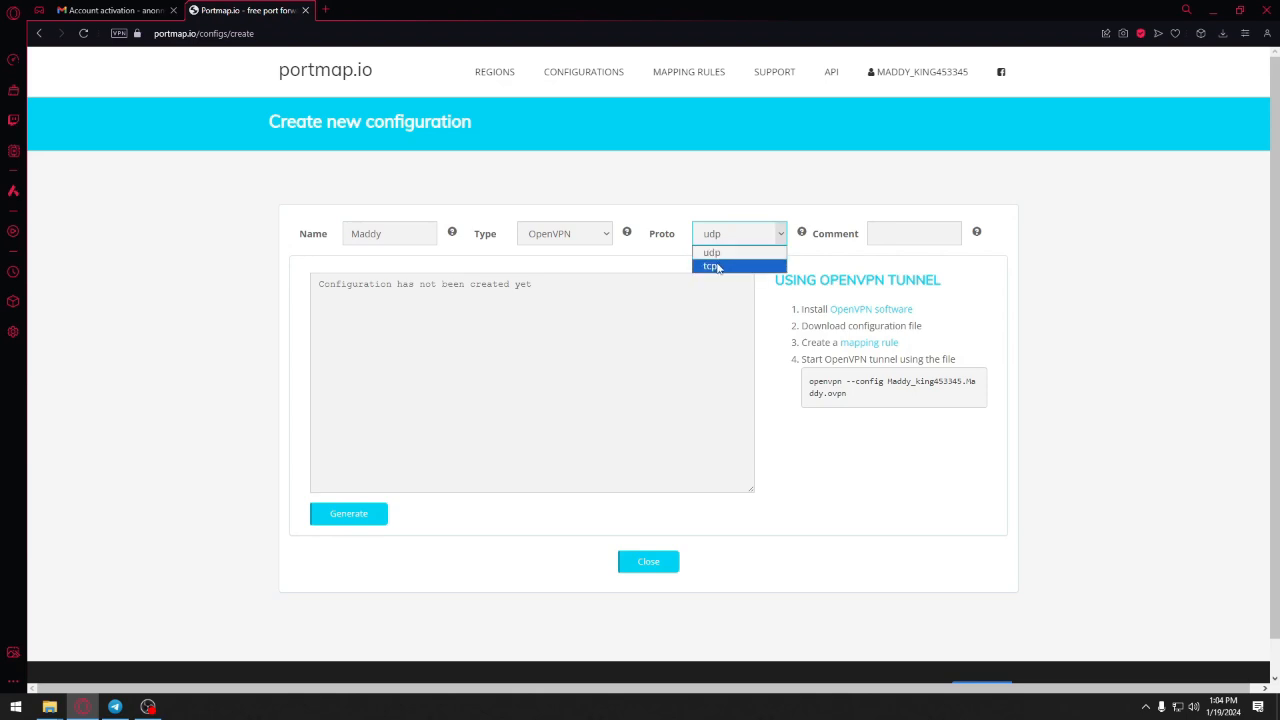
left_click(718, 265)
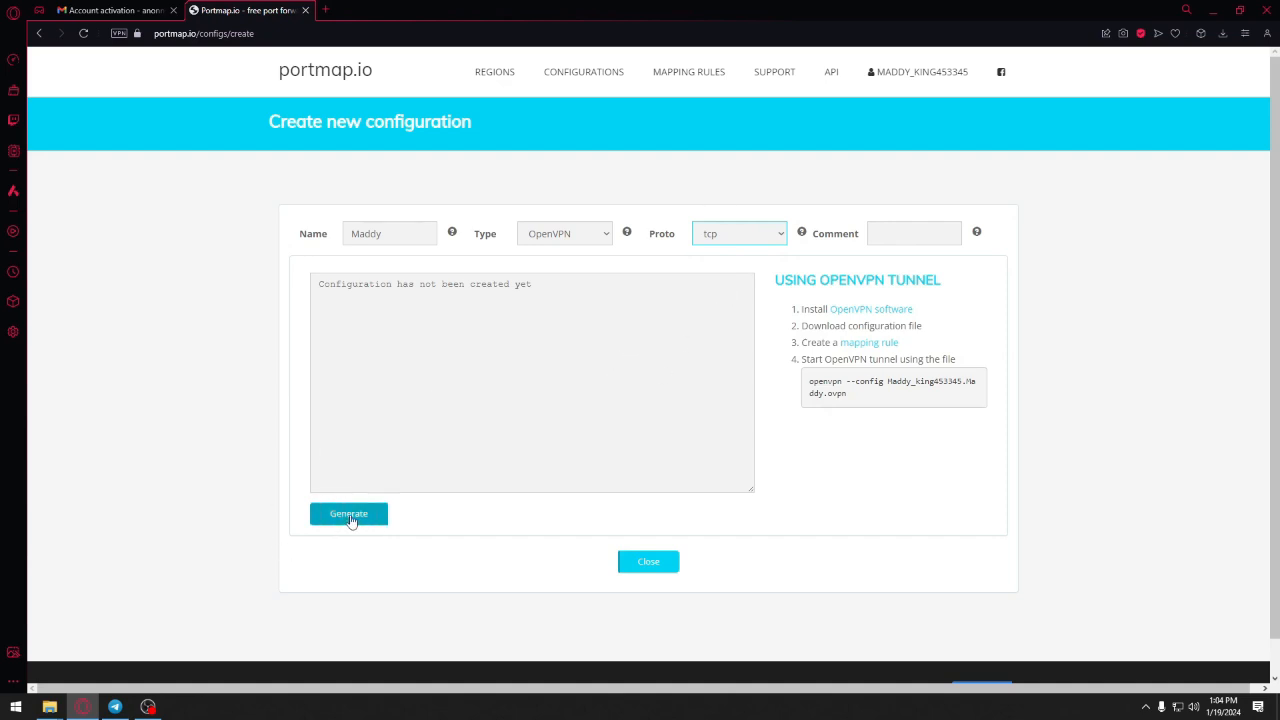
left_click(714, 240)
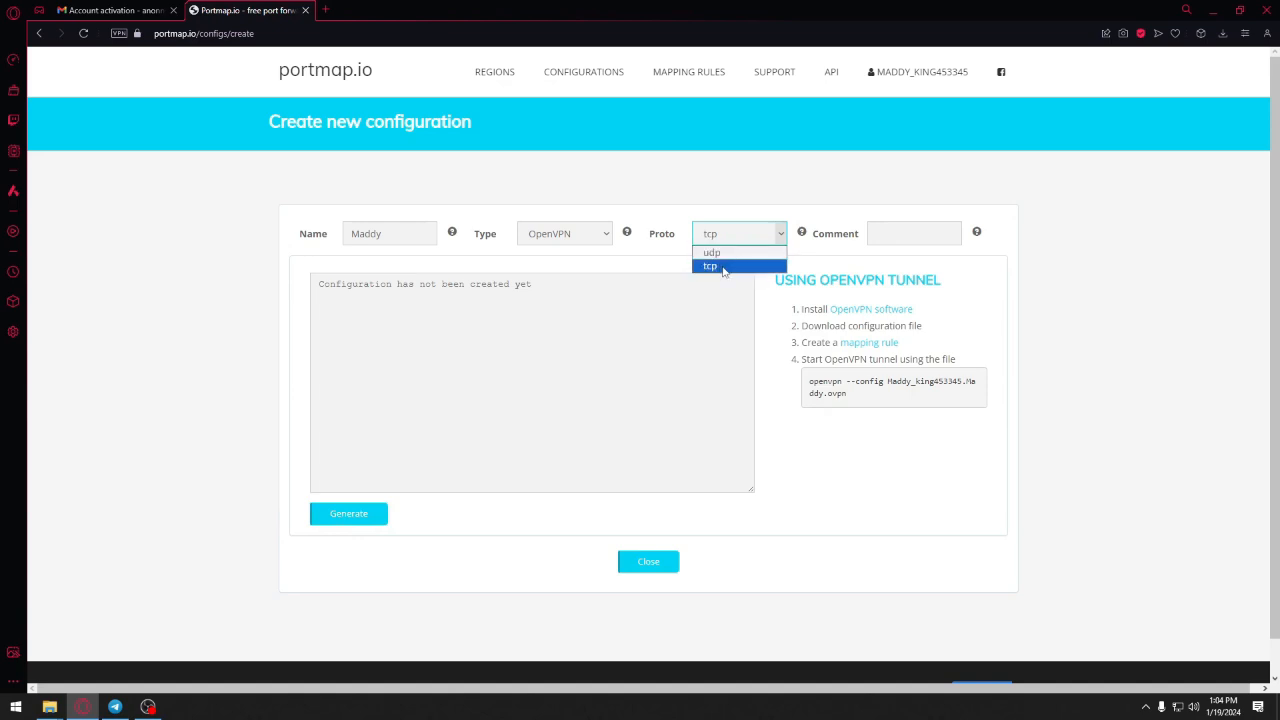
left_click(724, 268)
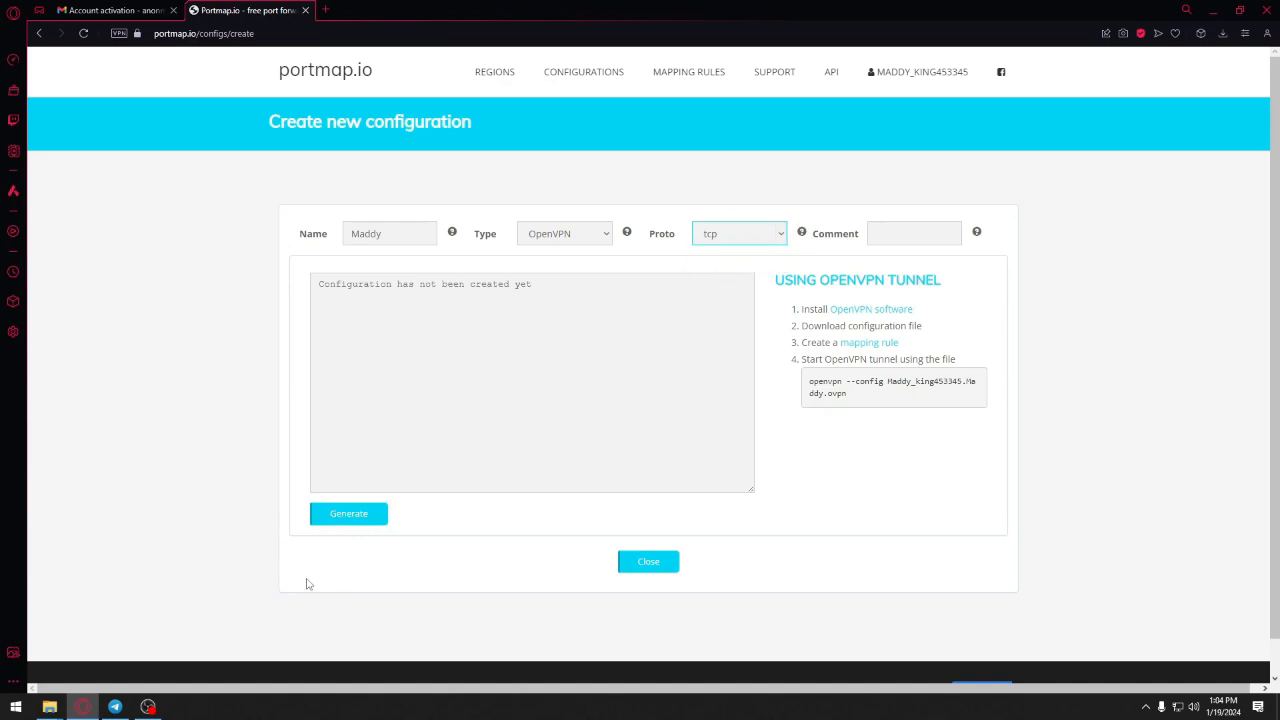
Generate the configuration and download its .ovpn file
left_click(350, 522)
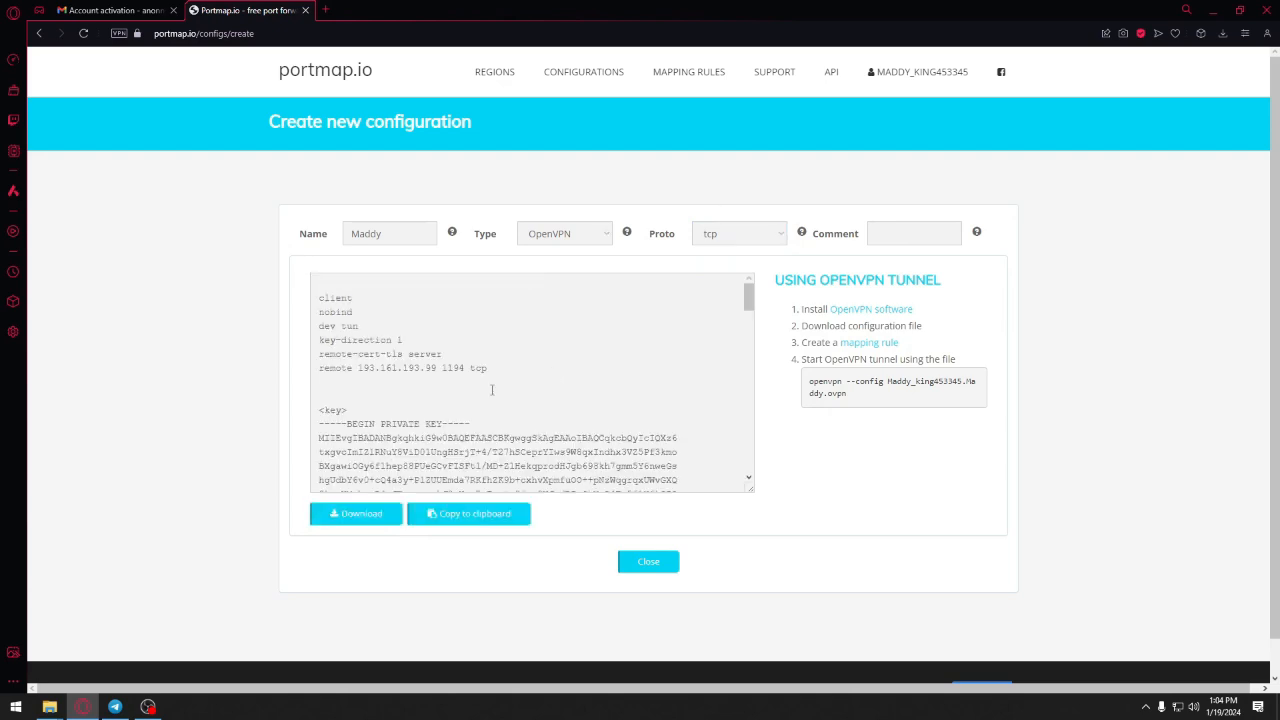
left_click(356, 514)
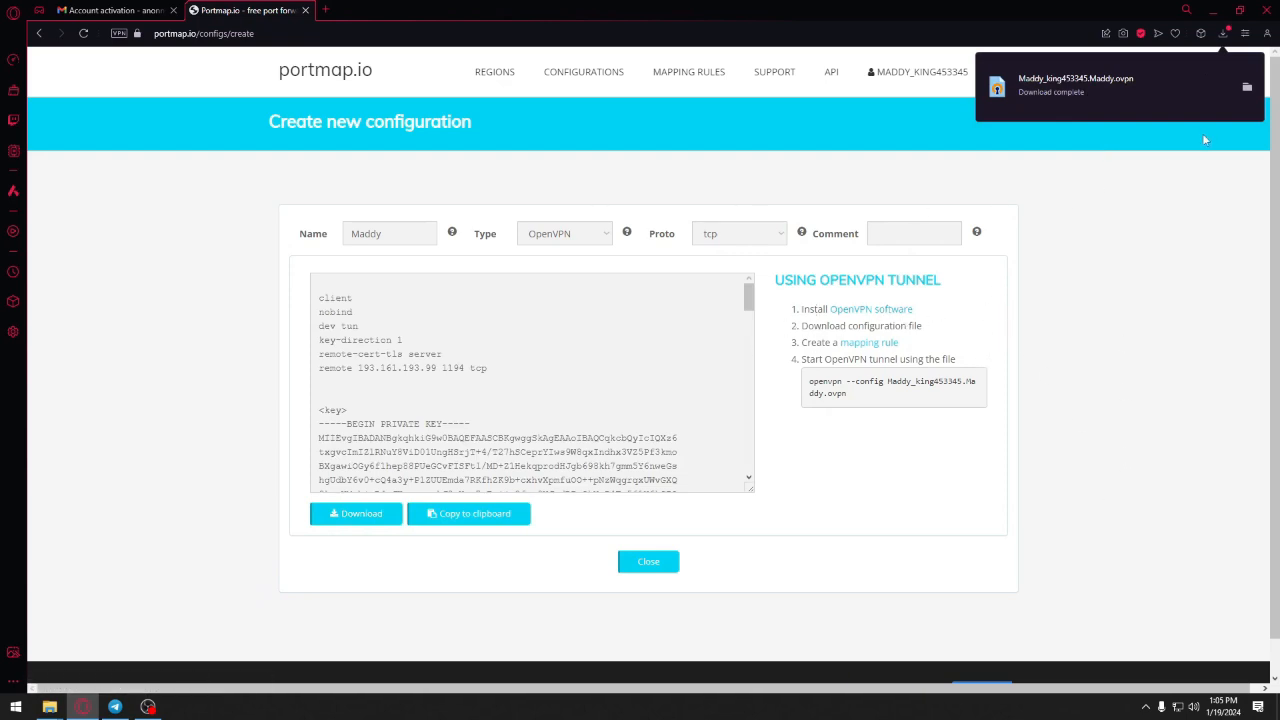
left_click(1222, 36)
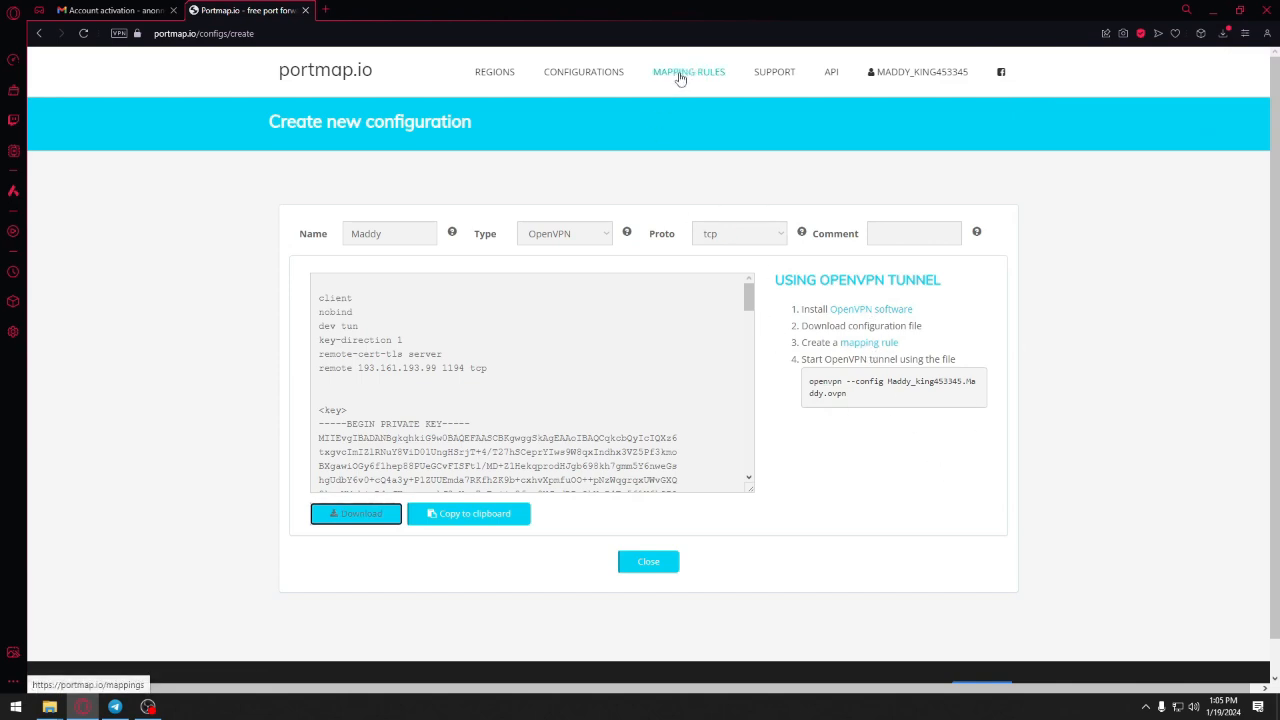
left_click_drag(801, 343, 813, 343)
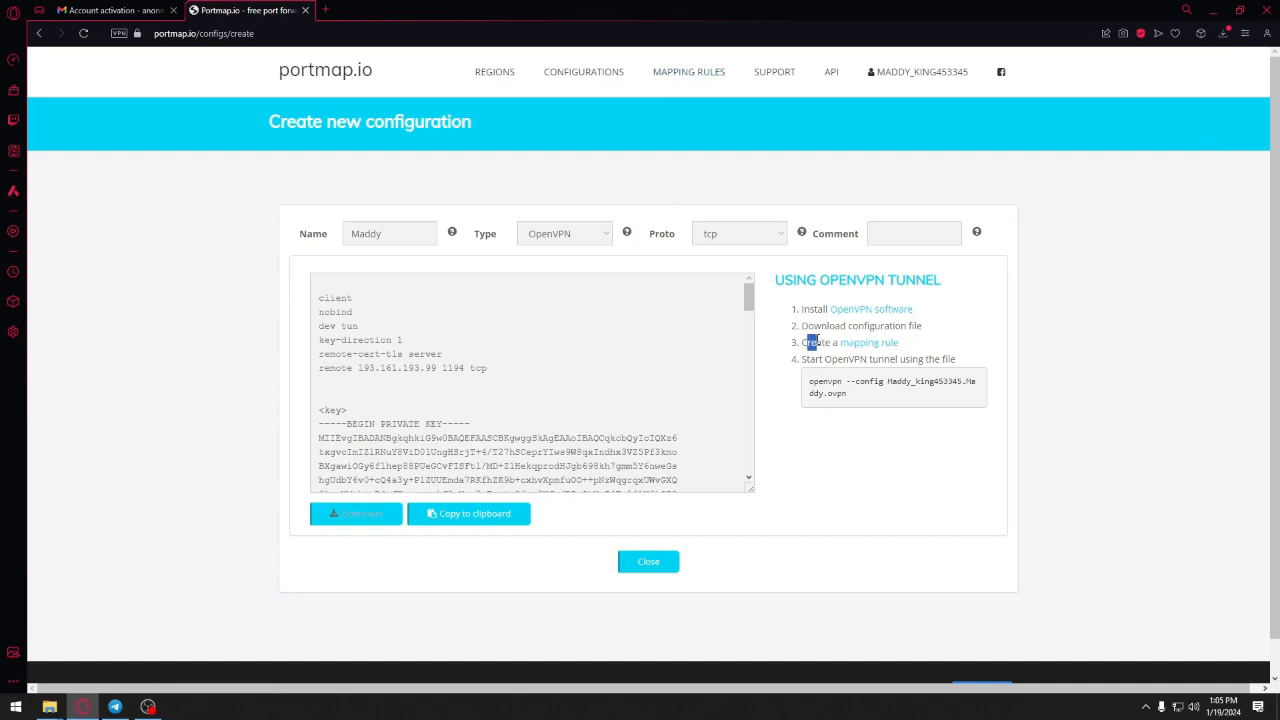
Start a new mapping rule from the Mapping rules list, keeping tcp as its protocol
left_click(930, 343)
left_click(689, 72)
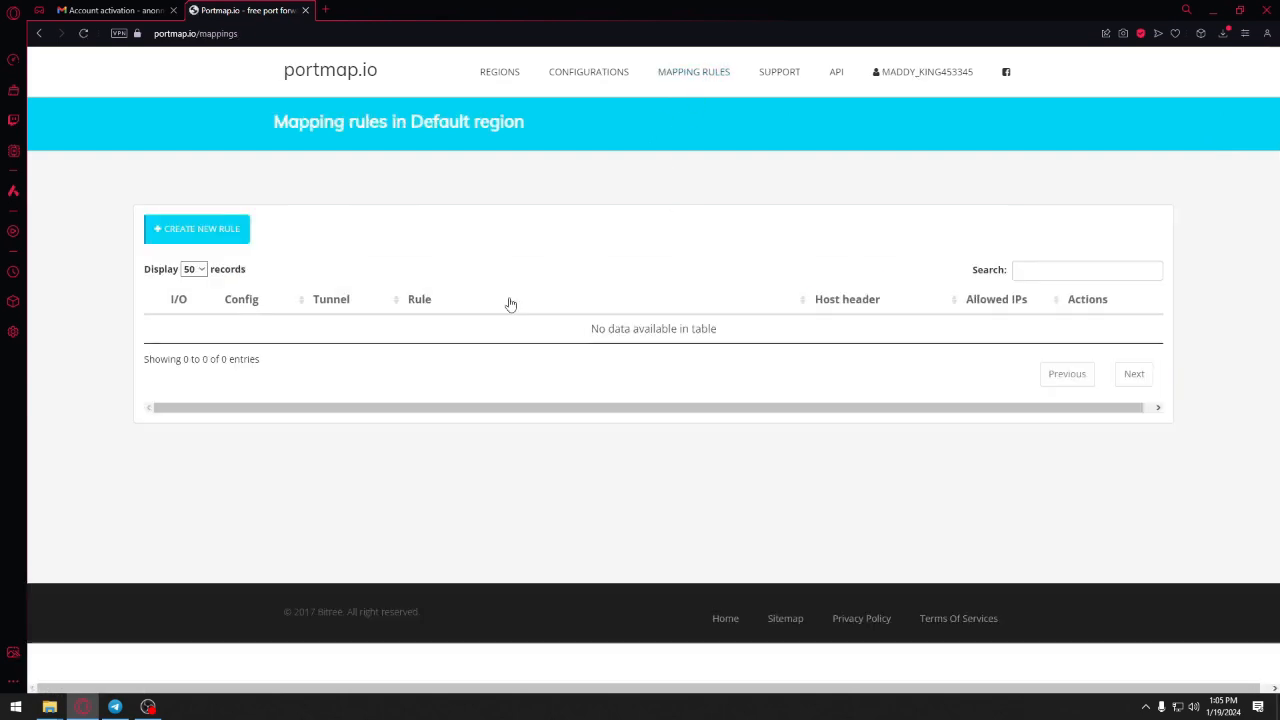
left_click(219, 236)
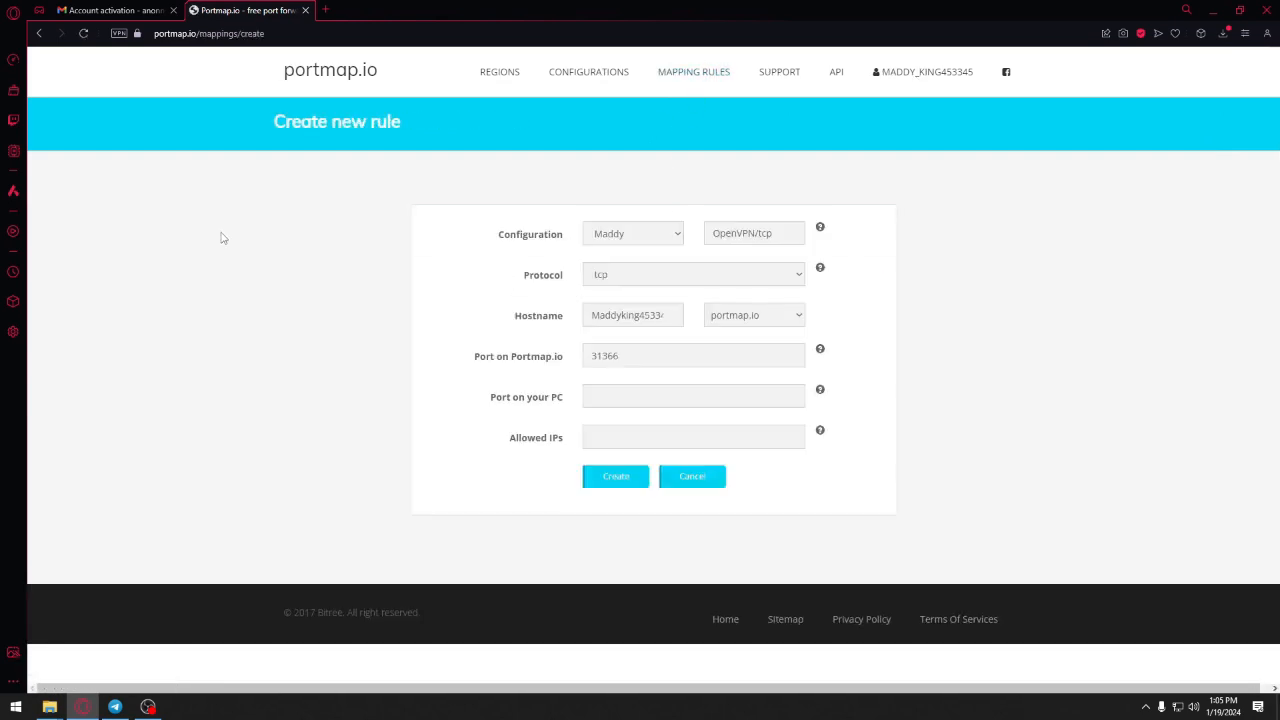
left_click(800, 278)
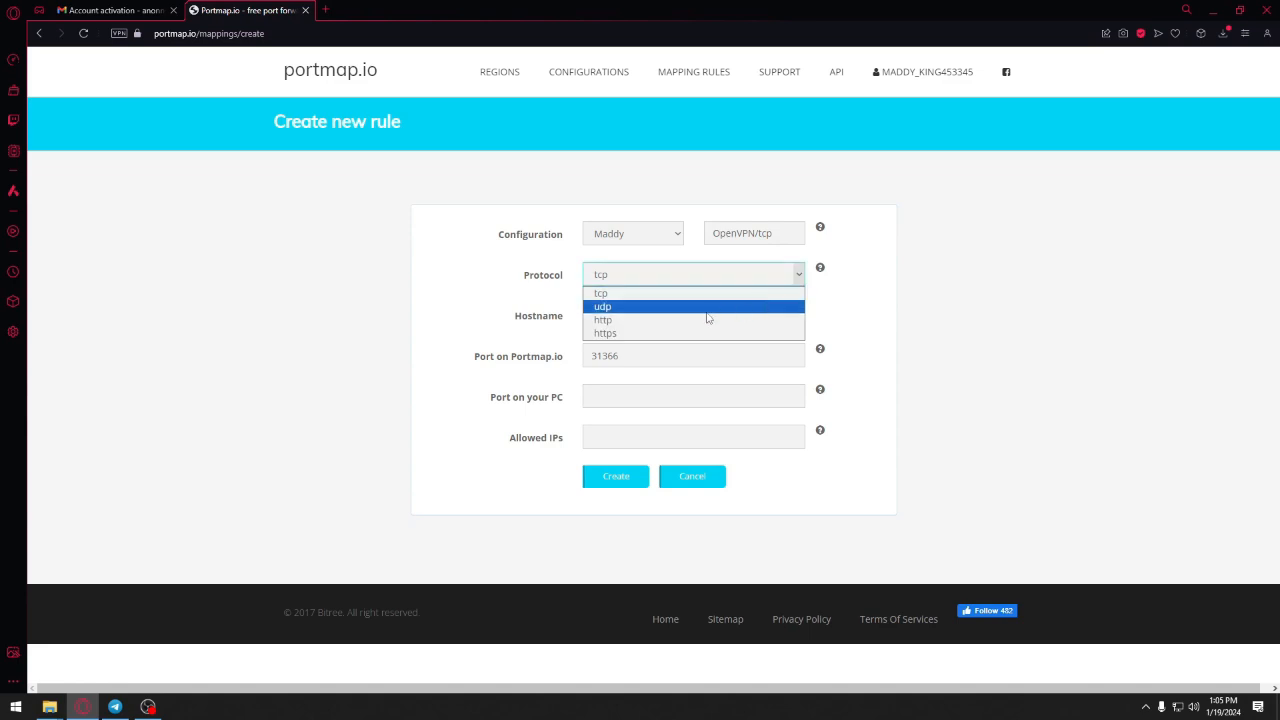
left_click(706, 307)
left_click(788, 280)
left_click(786, 294)
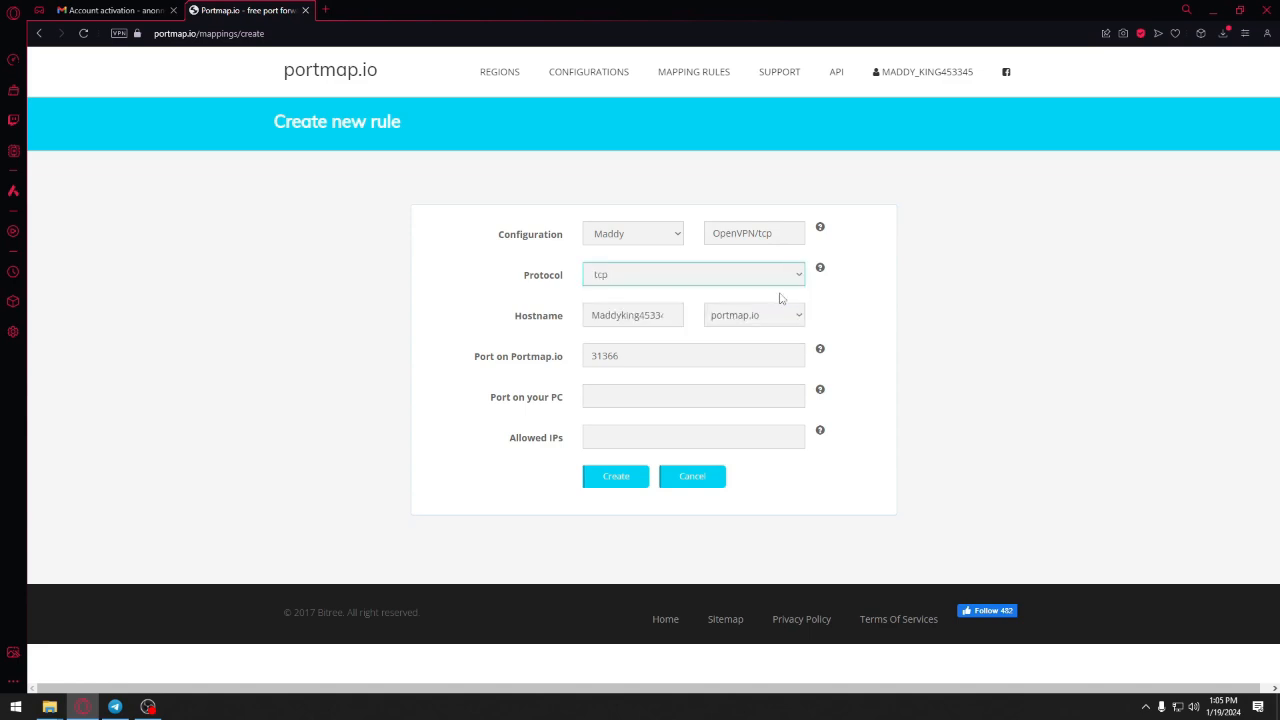
Keep portmap.io as the hostname domain and set the port on your PC to 8654
left_click(801, 319)
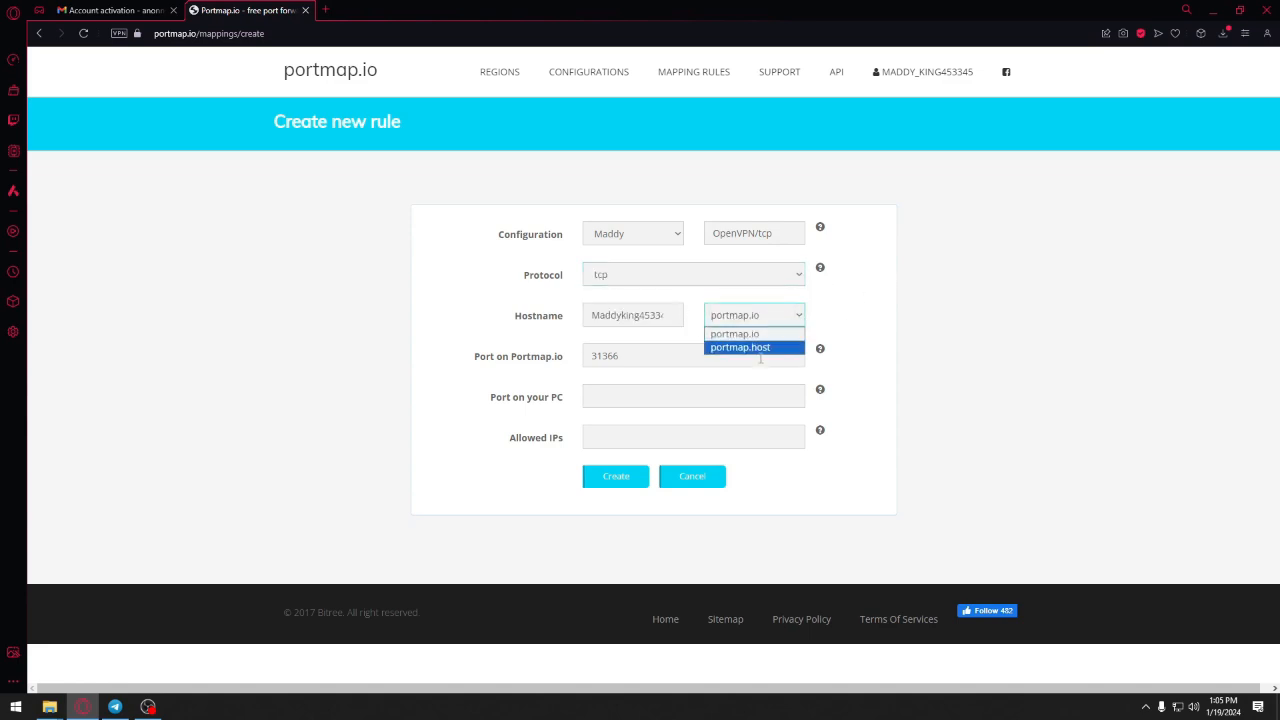
left_click(757, 347)
left_click(800, 317)
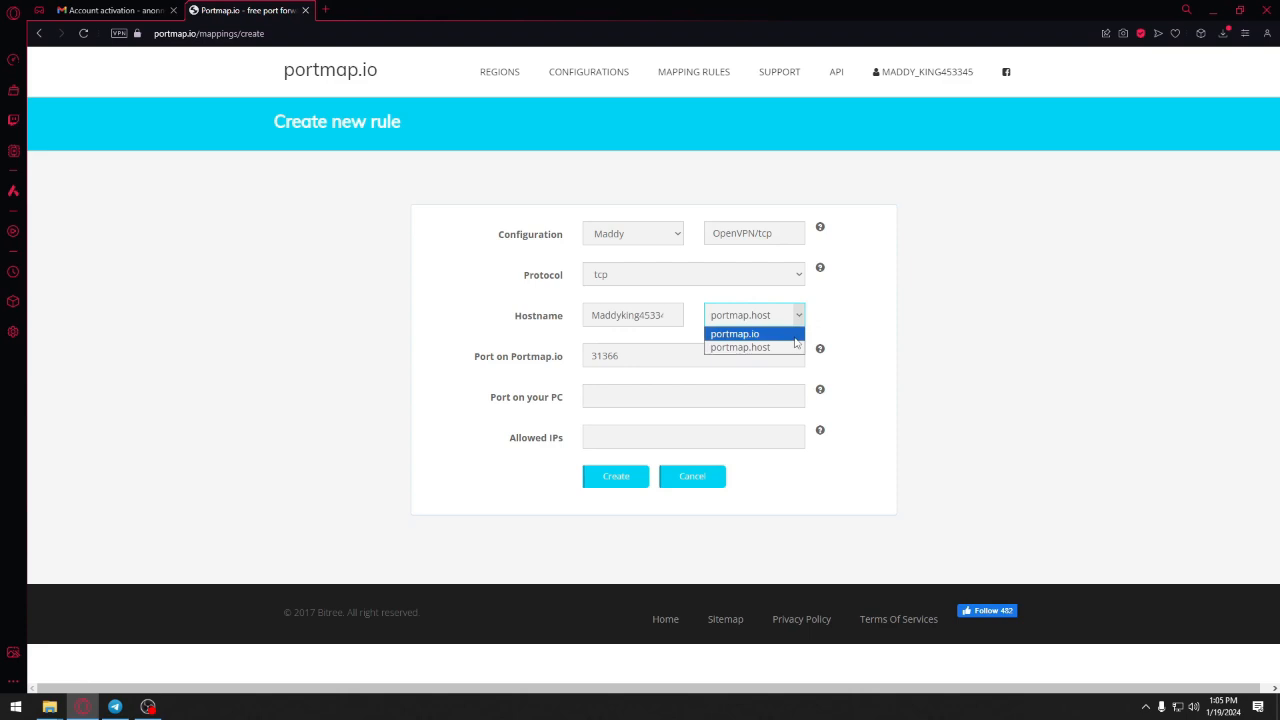
left_click(796, 336)
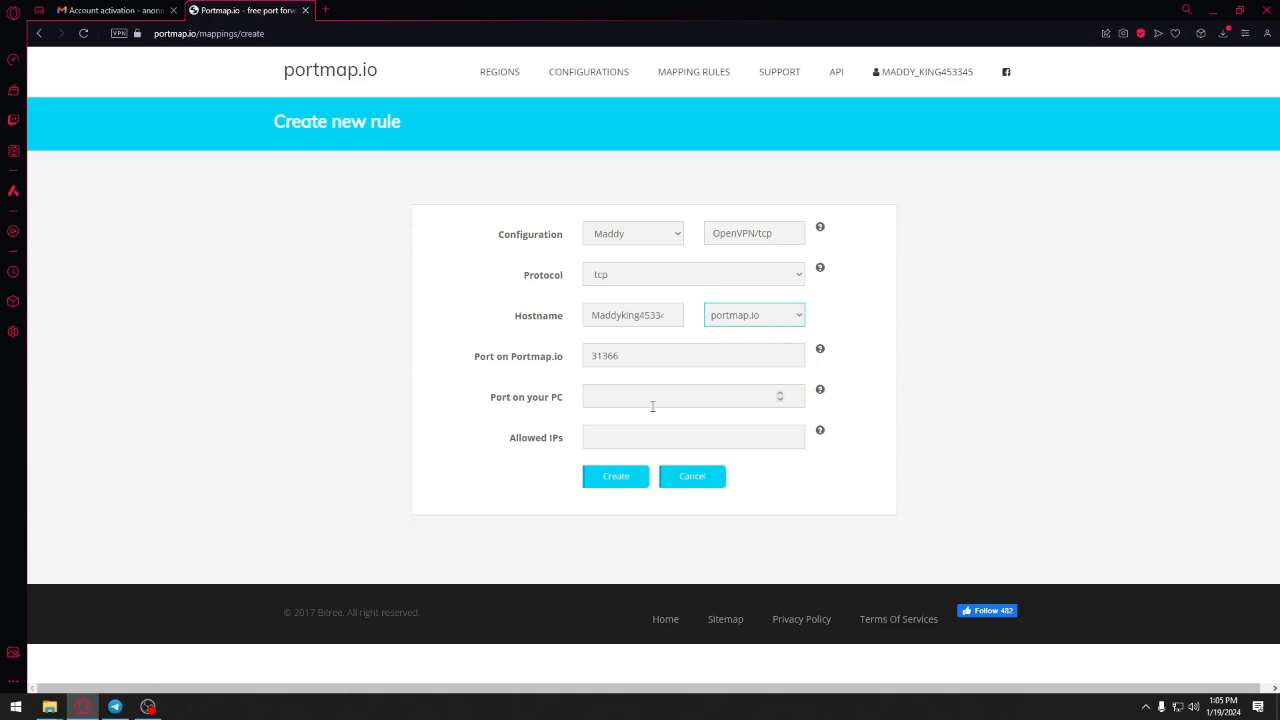
left_click(650, 400)
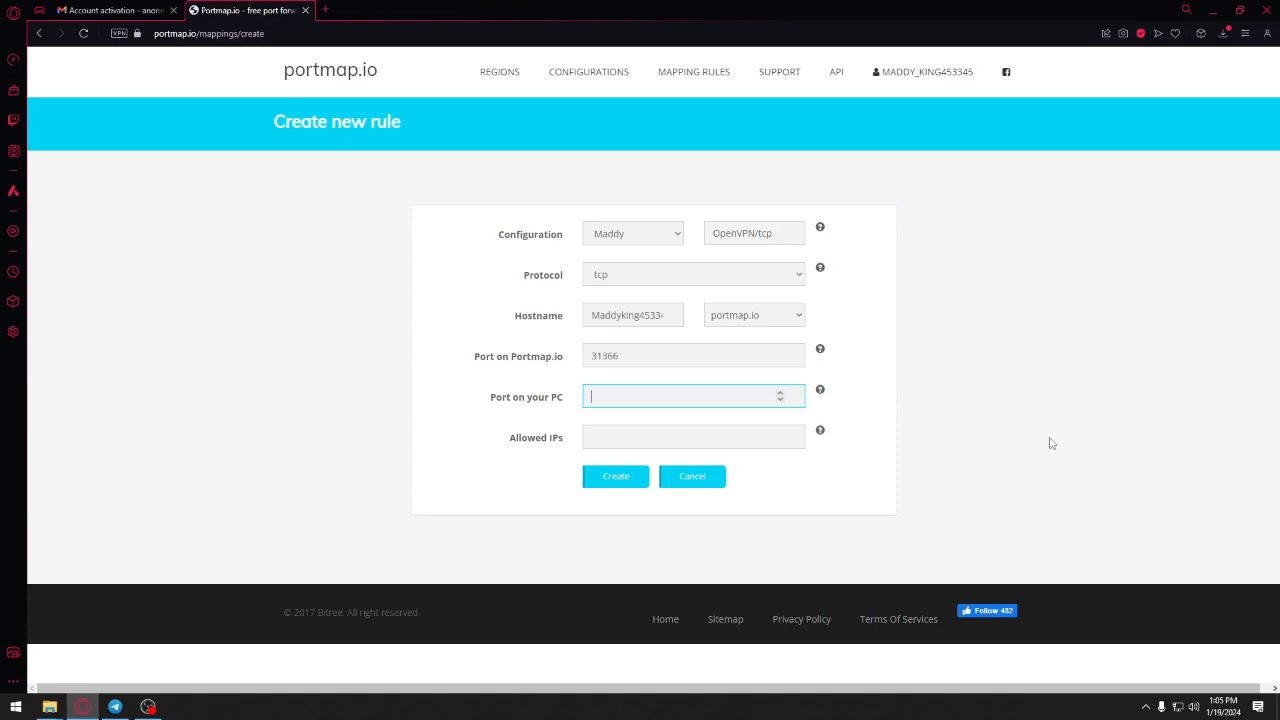
type("8654")
Create the tcp rule forwarding port 31366 to 8654, check the Mapping added message, then minimize the browser
left_click(620, 478)
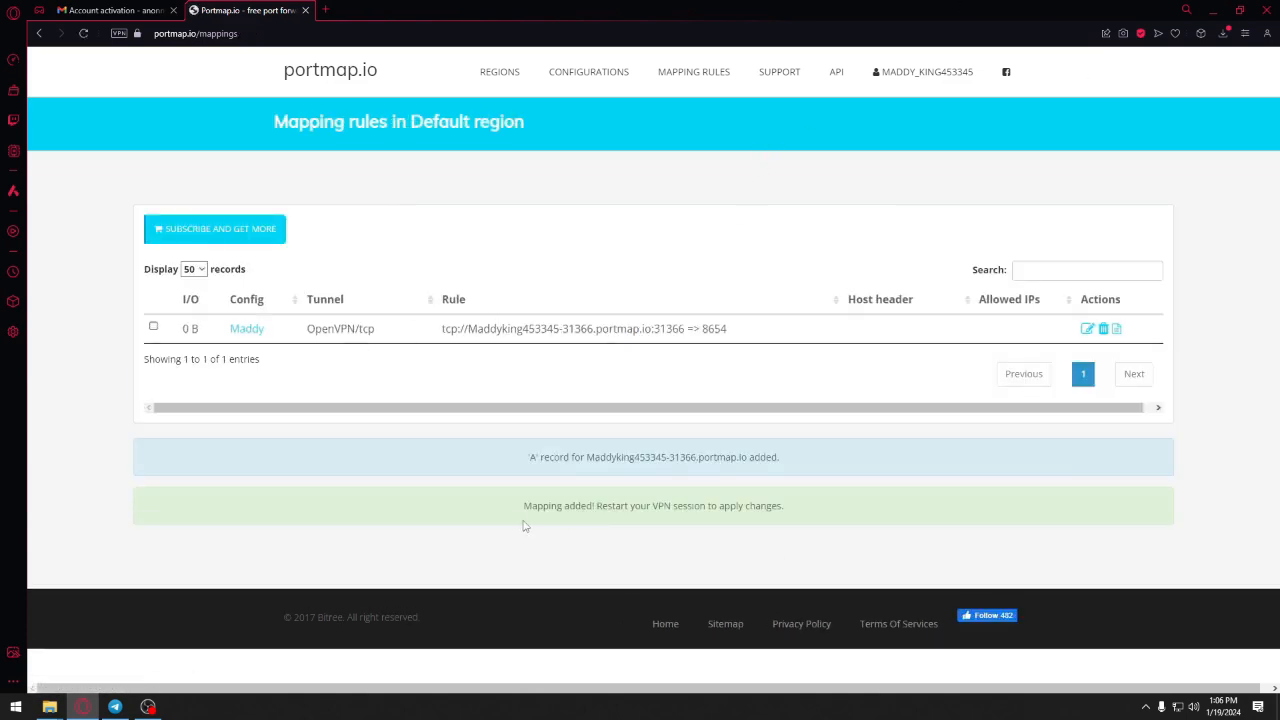
left_click_drag(522, 506, 813, 510)
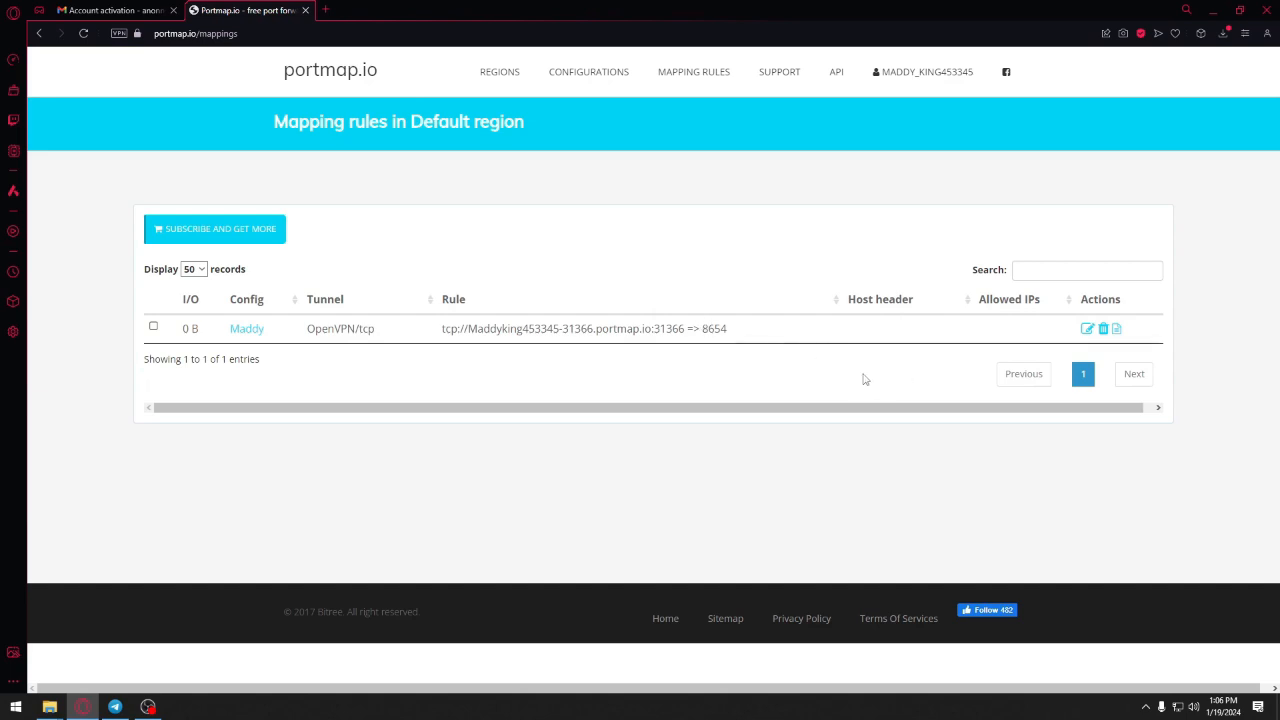
left_click(1212, 11)
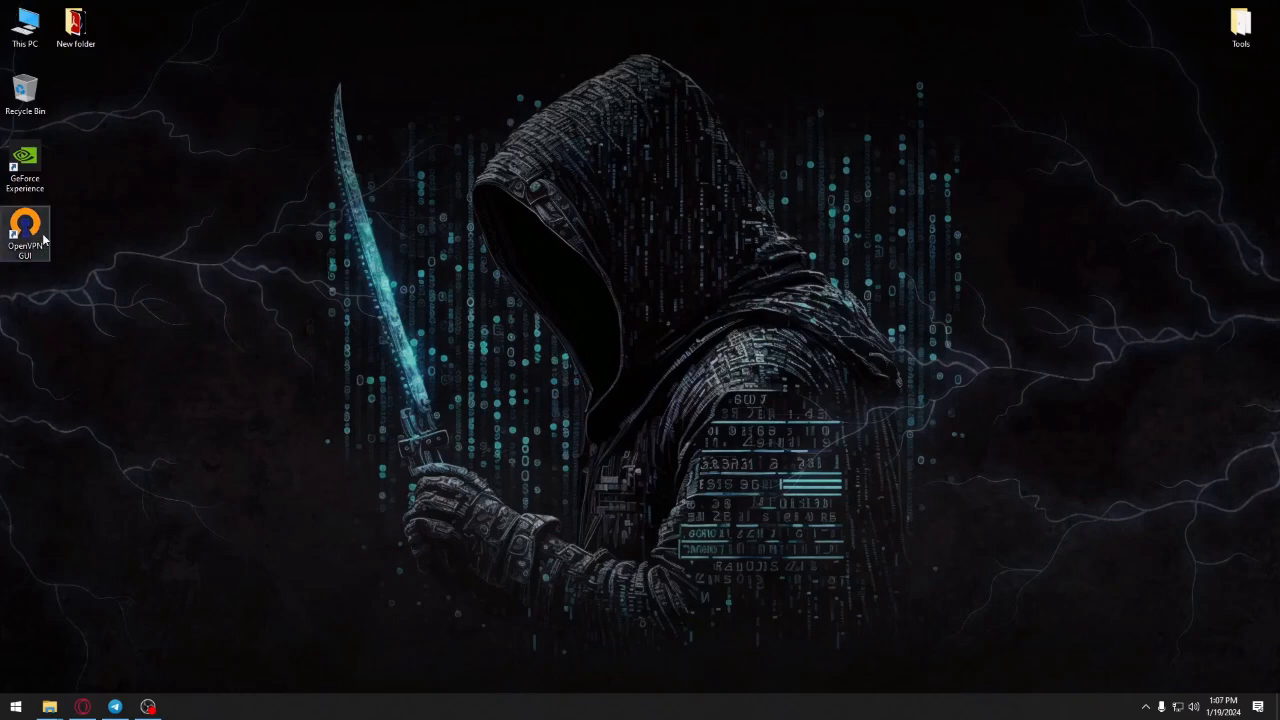
Launch OpenVPN GUI and choose Import file from its tray icon menu
left_click(44, 240)
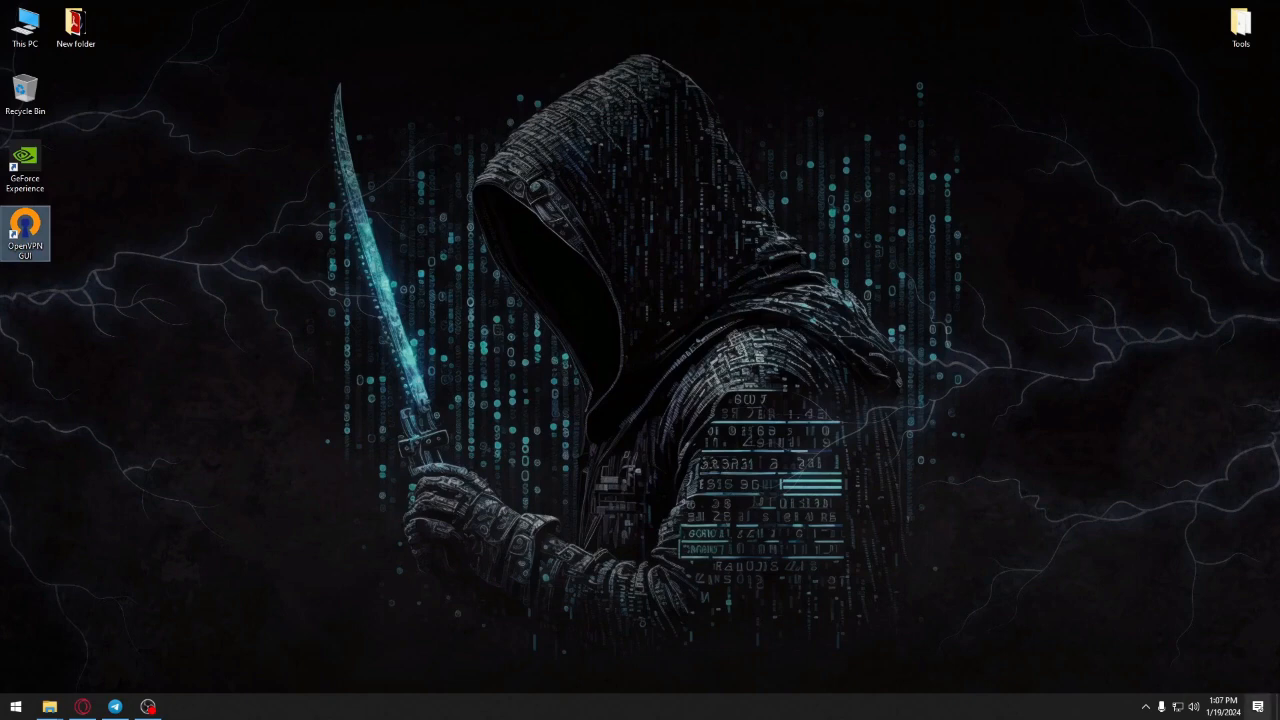
left_click(1145, 706)
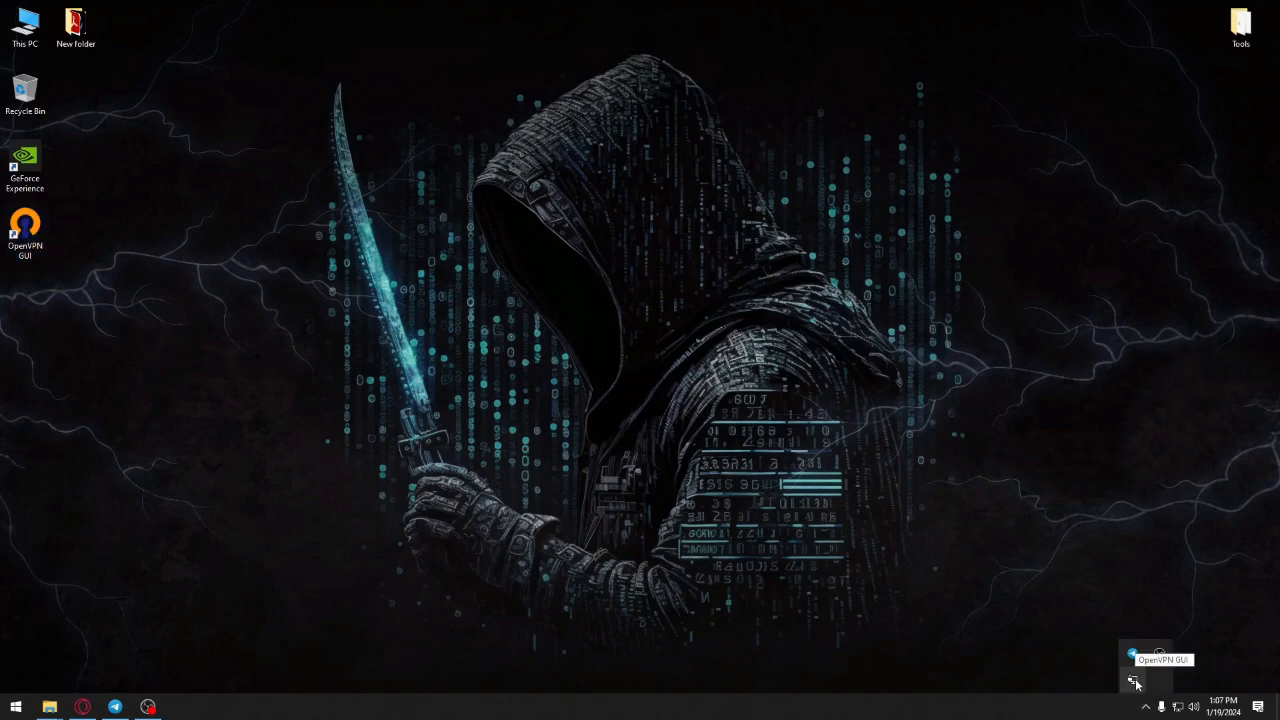
right_click(1133, 681)
mouse_move(1095, 640)
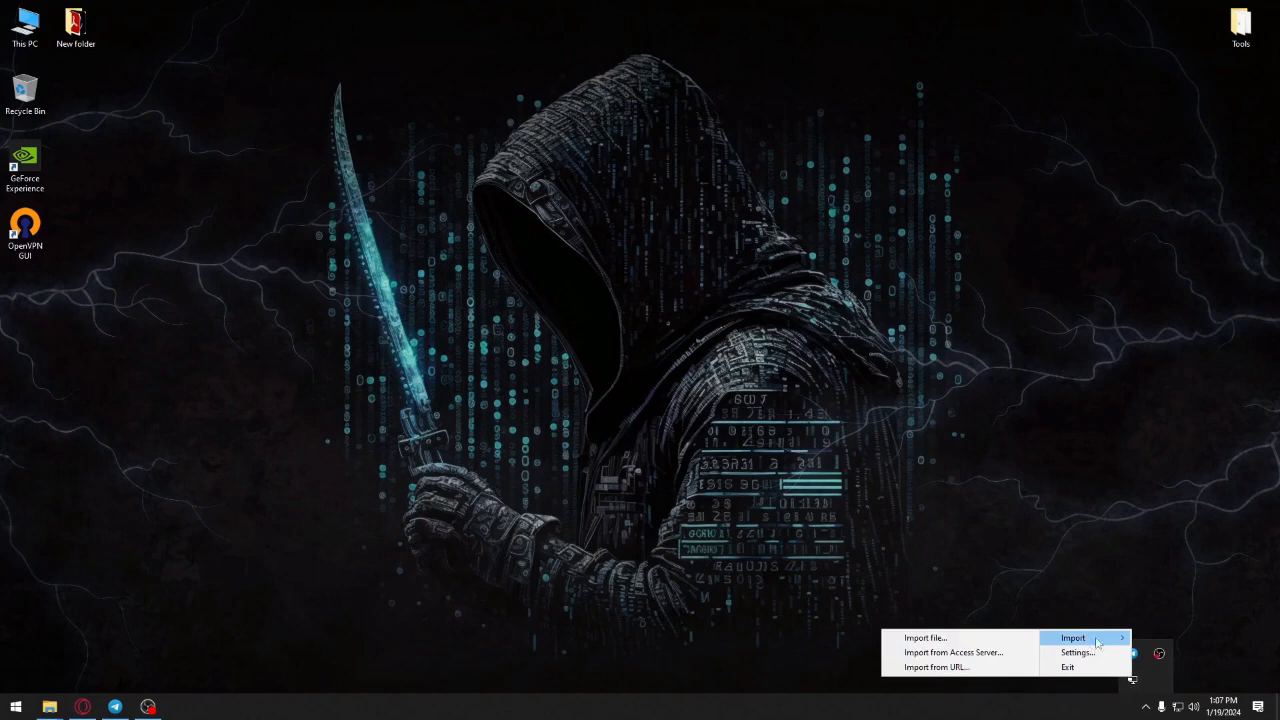
left_click(944, 637)
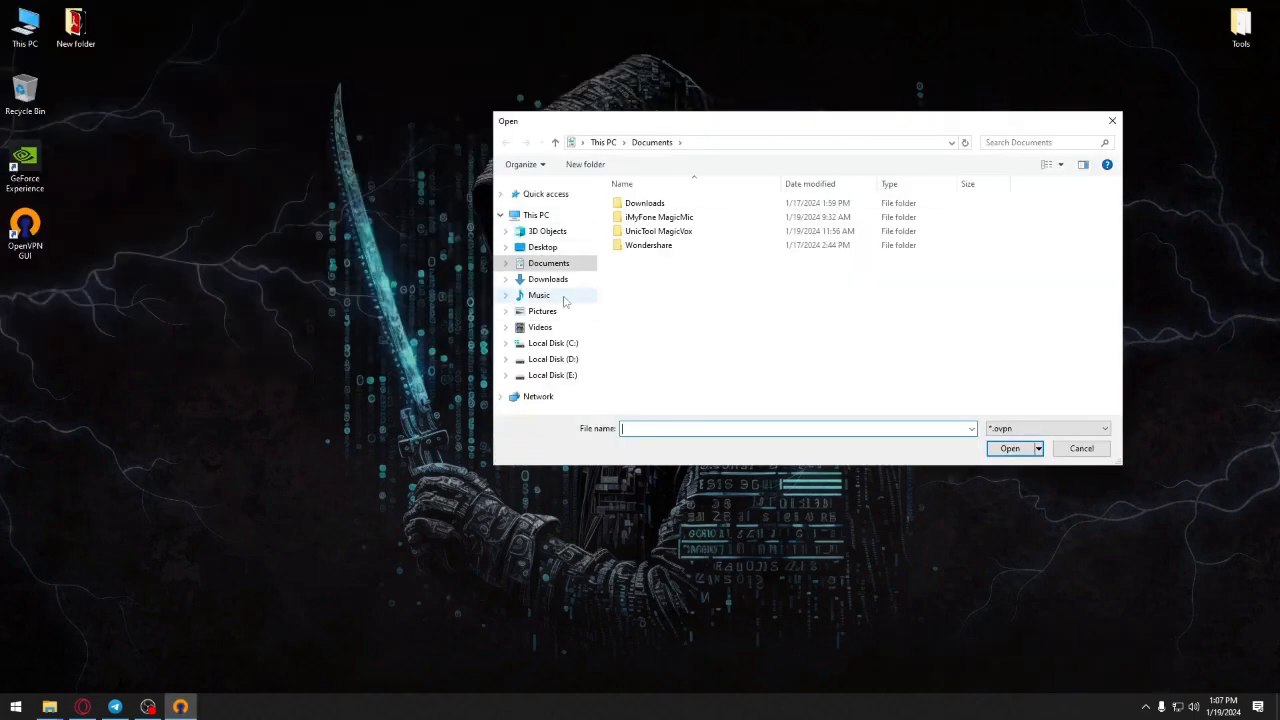
Import the downloaded portmap.io .ovpn file from the Downloads folder
left_click(550, 281)
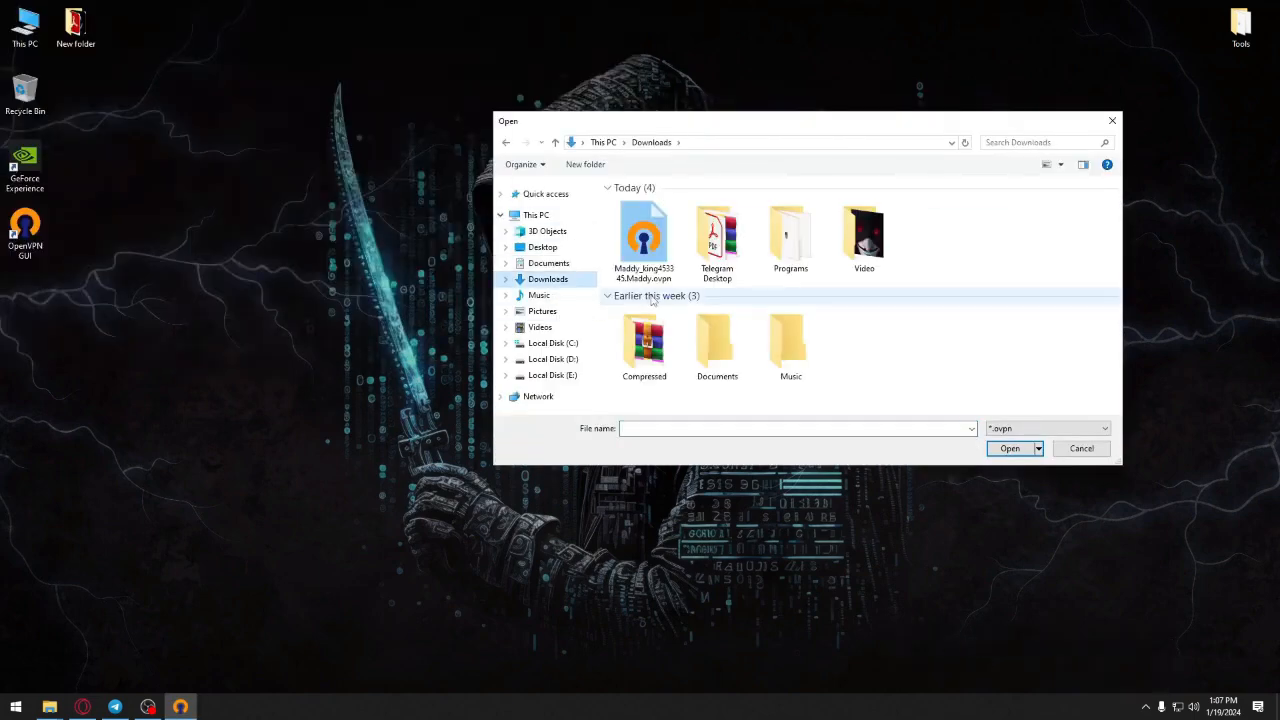
left_click(638, 238)
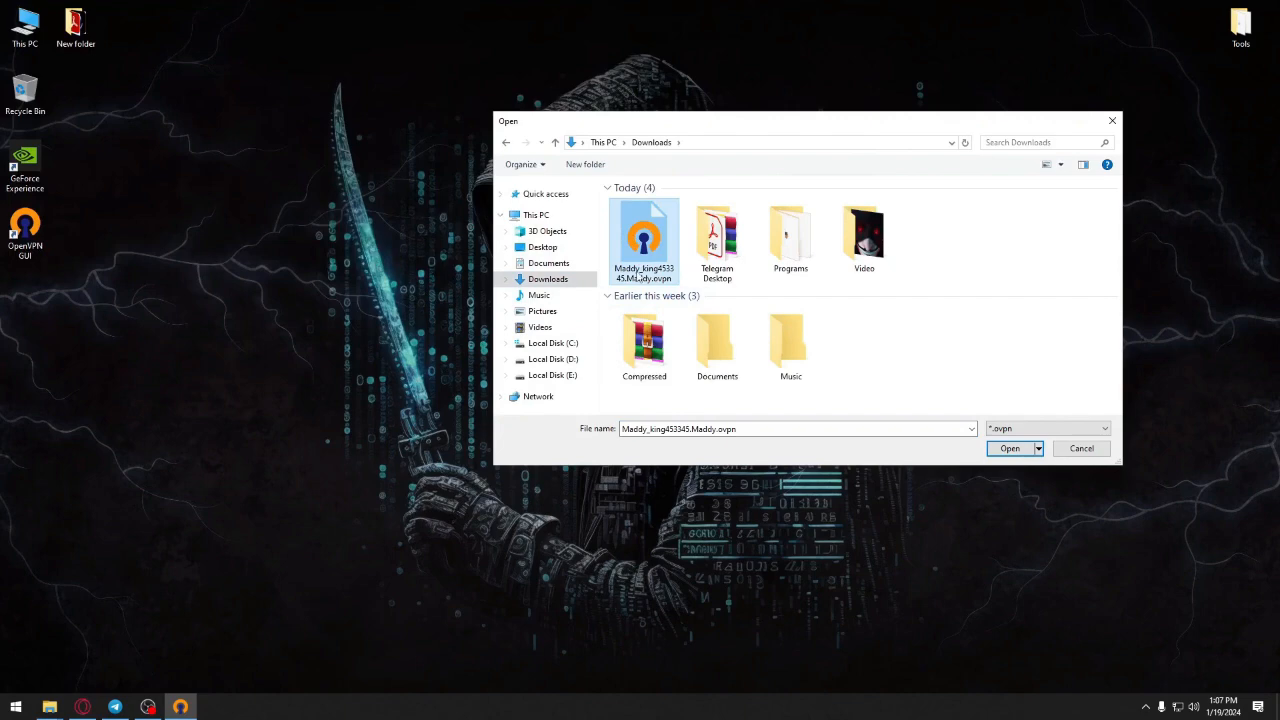
left_click(1016, 448)
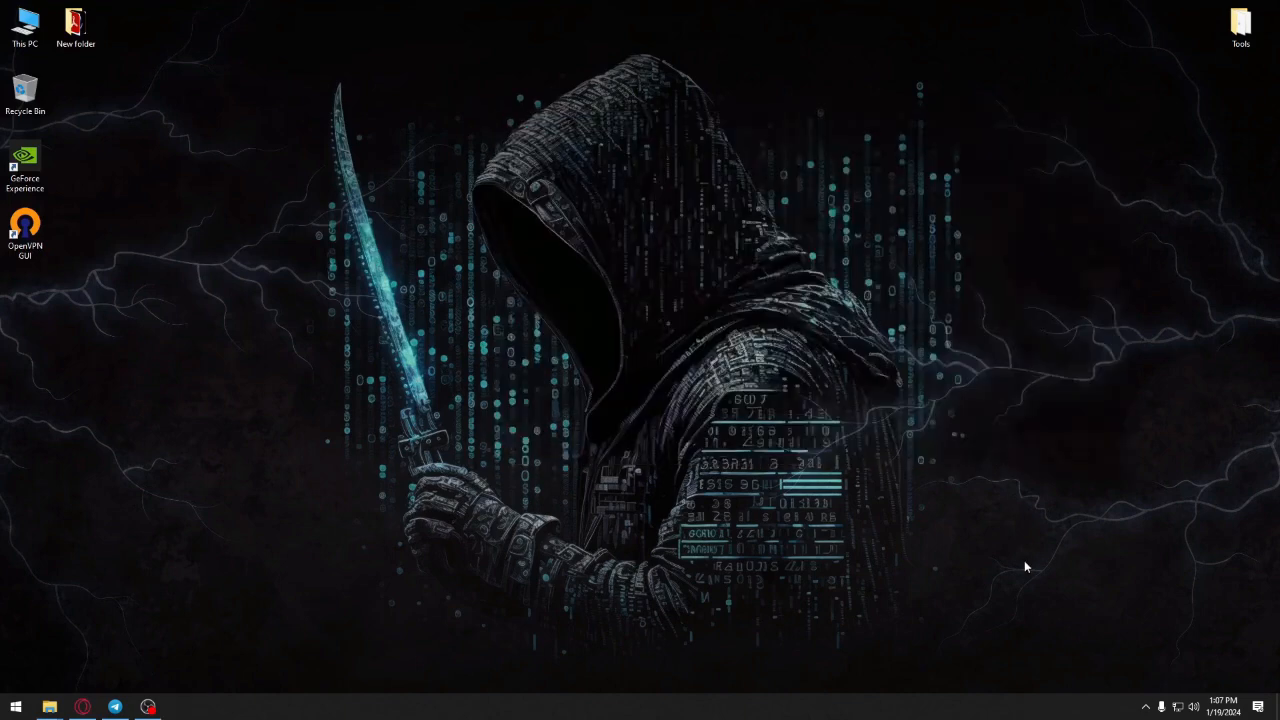
Connect the imported portmap.io profile from the OpenVPN tray icon and move the log window aside
left_click(1146, 707)
right_click(1135, 682)
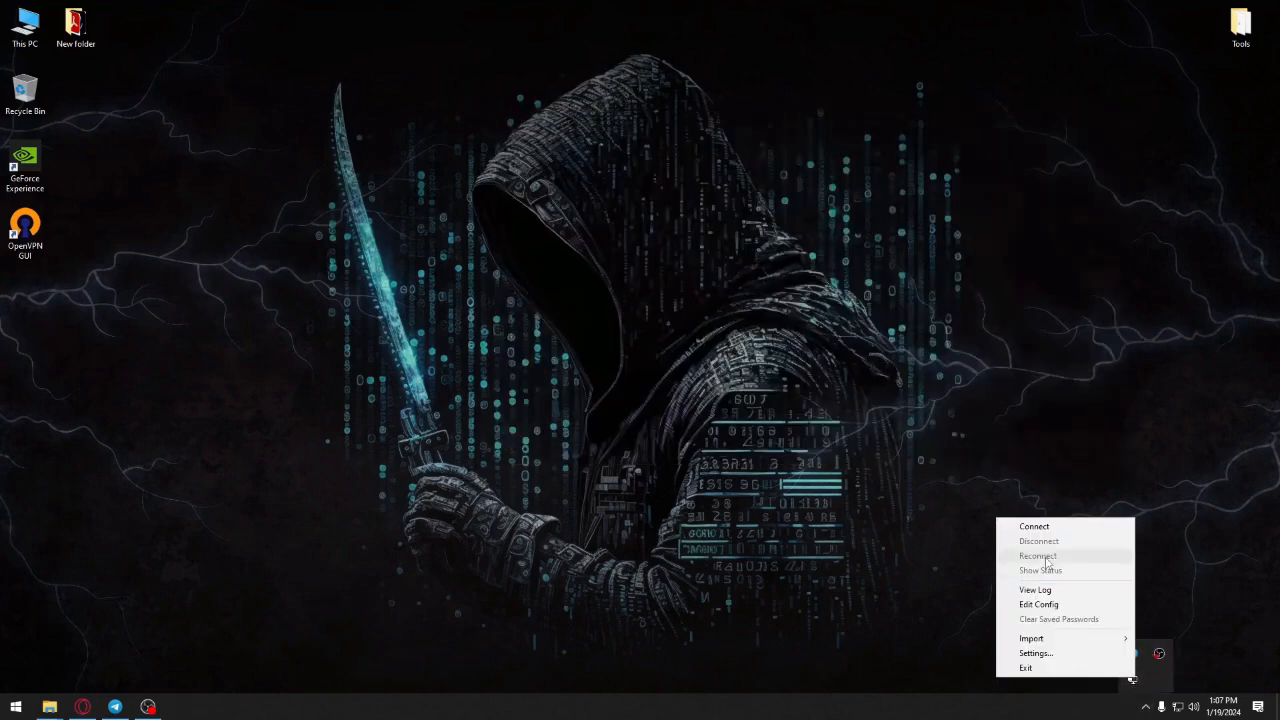
left_click(1052, 528)
left_click_drag(607, 248, 828, 140)
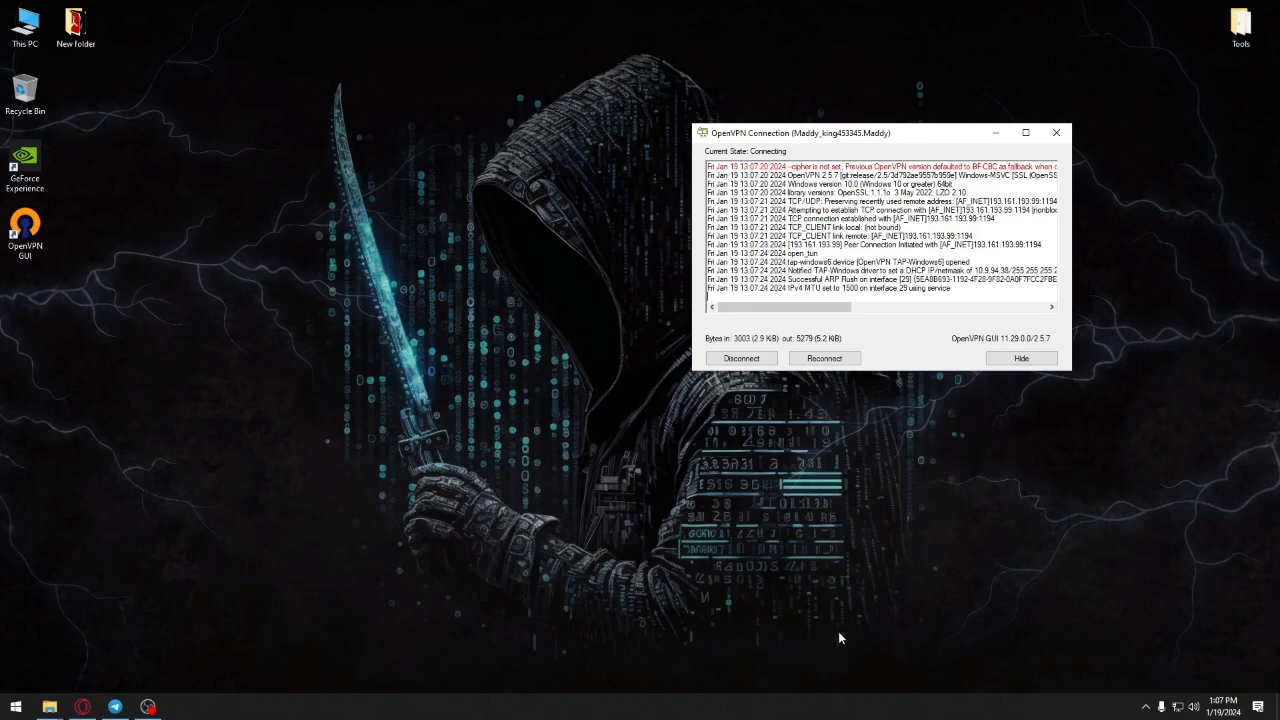
Check the OpenVPN tray status to confirm the connection with assigned IP 10.9.84.38
left_click(1145, 706)
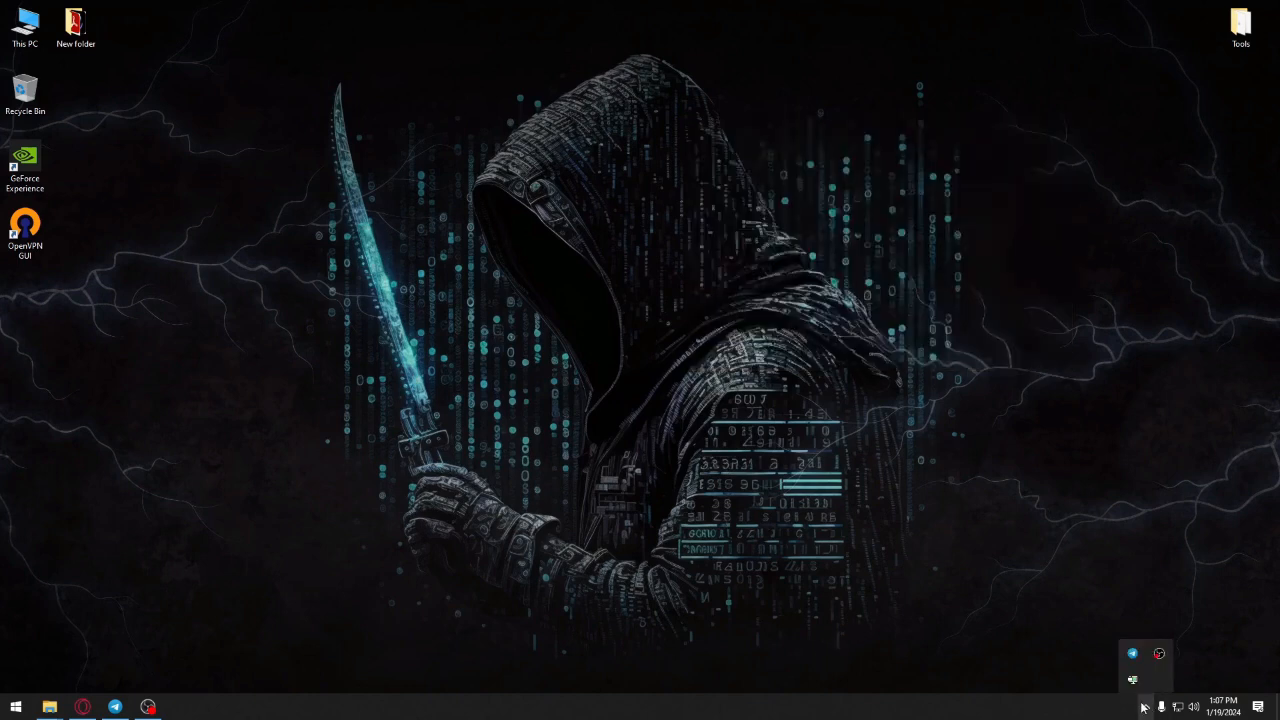
mouse_move(1133, 690)
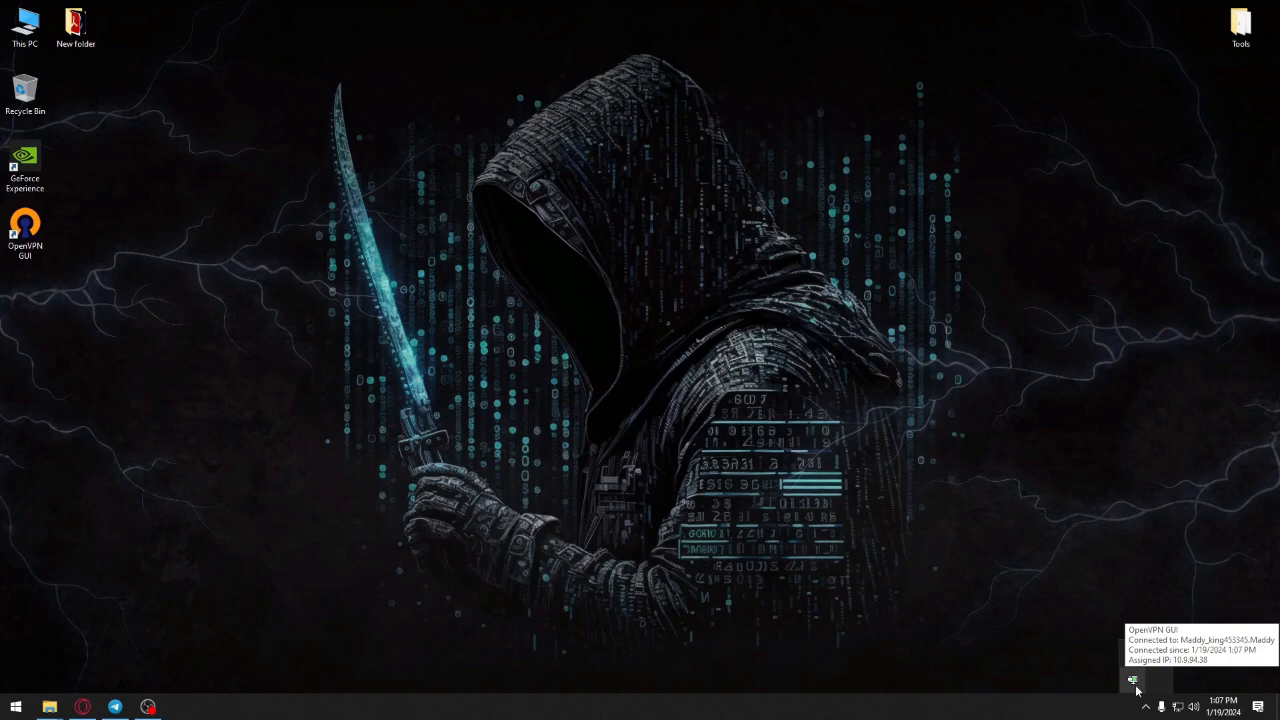
left_click(905, 549)
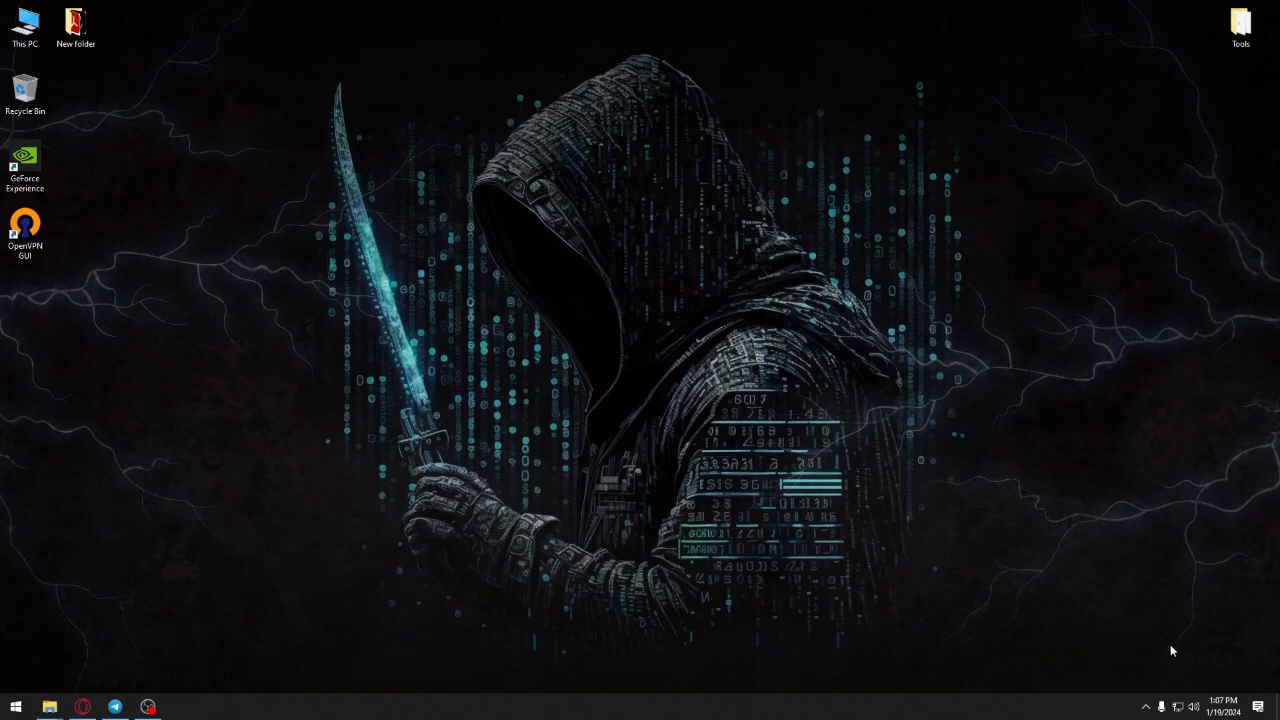
left_click(1146, 706)
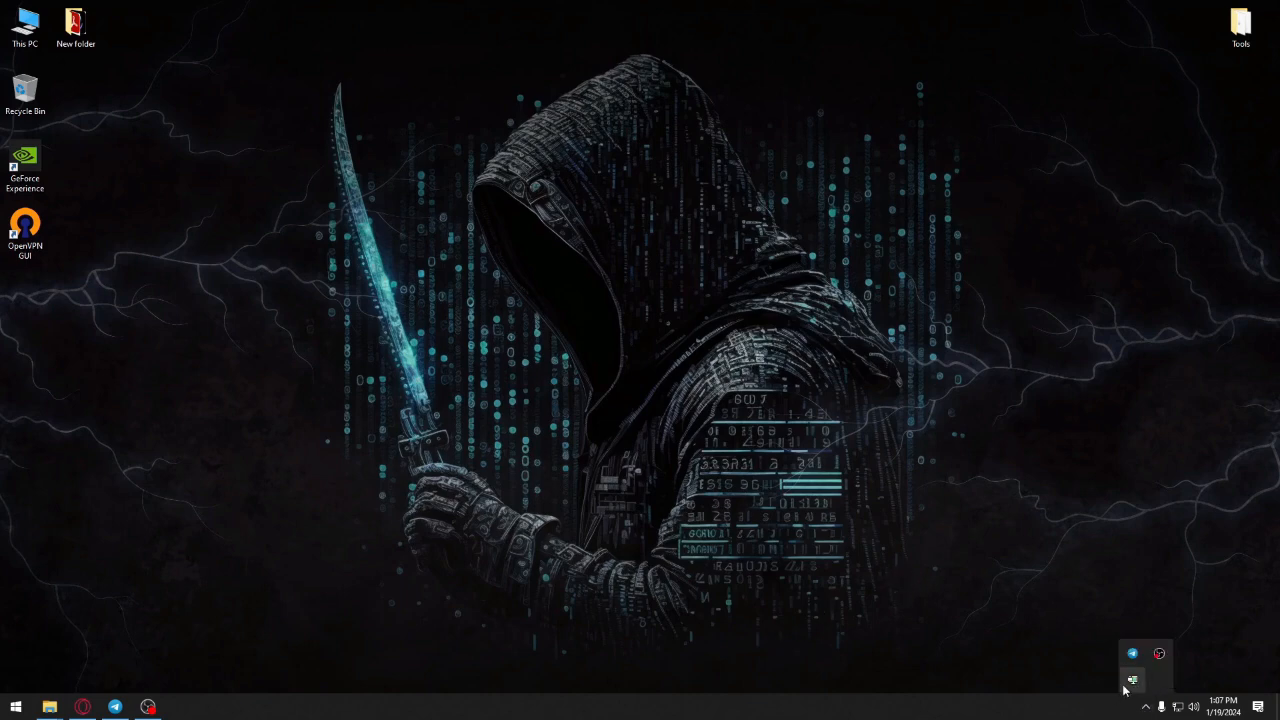
left_click(1145, 708)
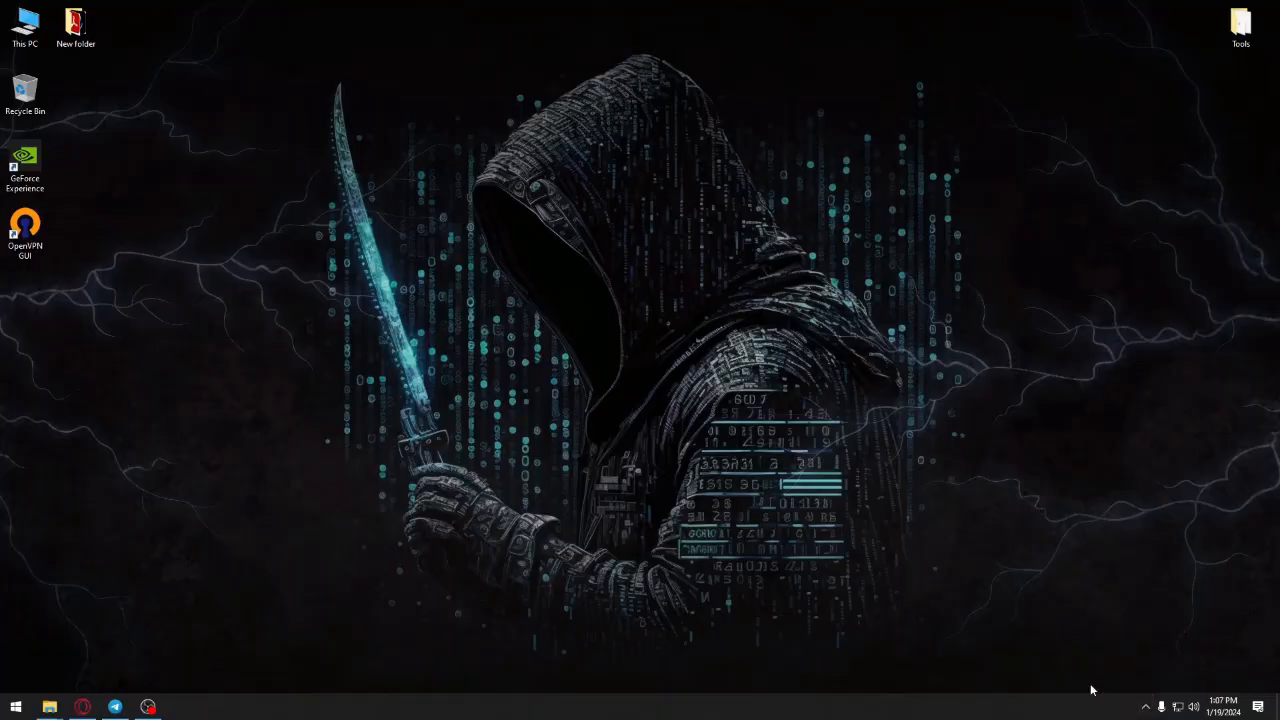